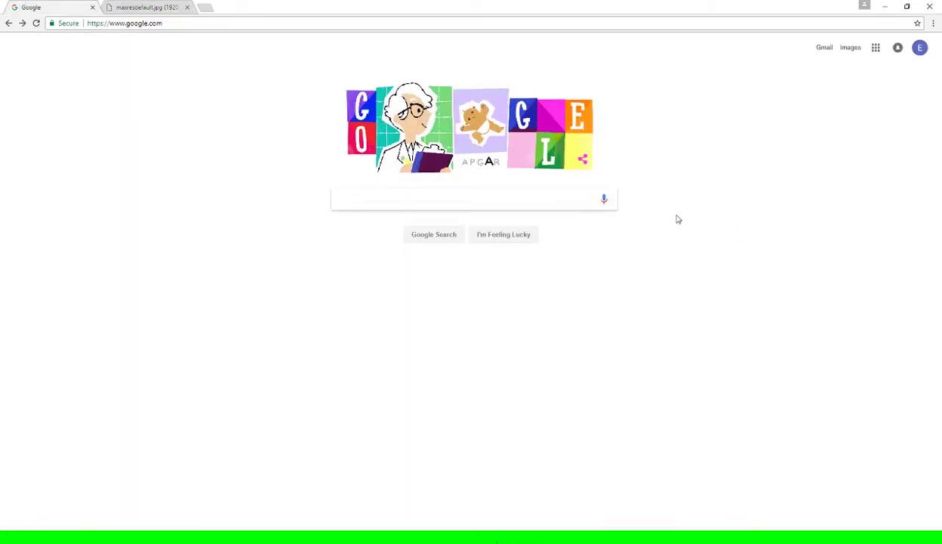
- Search Google for "steam audio documentation"
{"action": "type", "text": "Steam"}
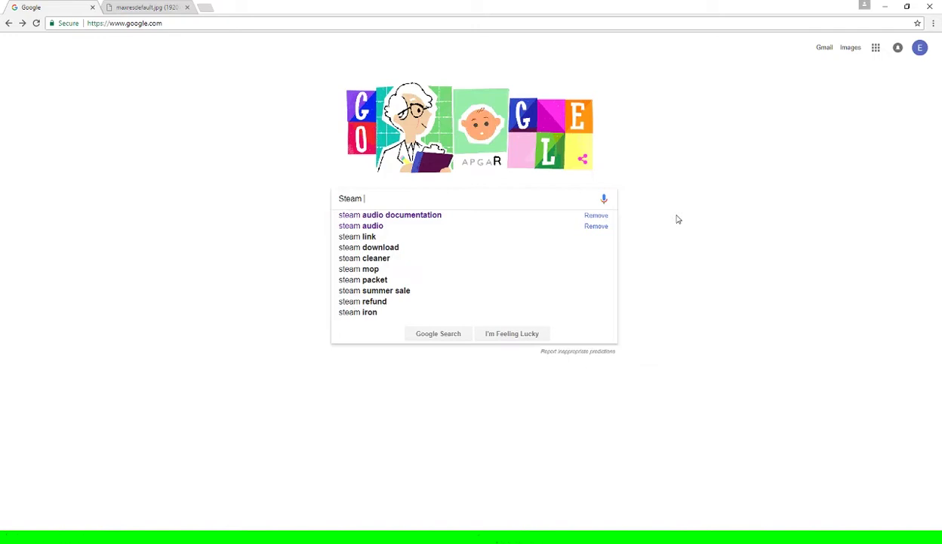
{"action": "key", "text": "Down"}
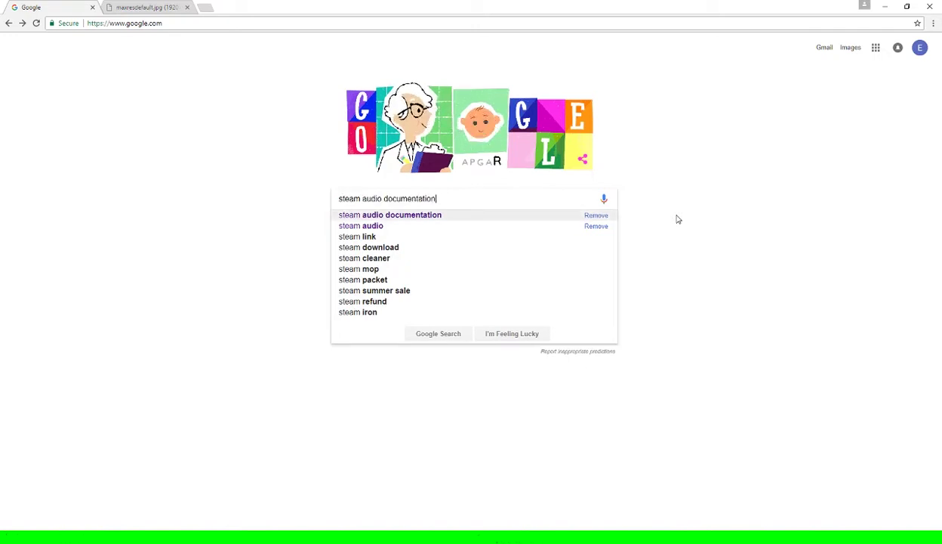
{"action": "left_click", "coordinate": [719, 209]}
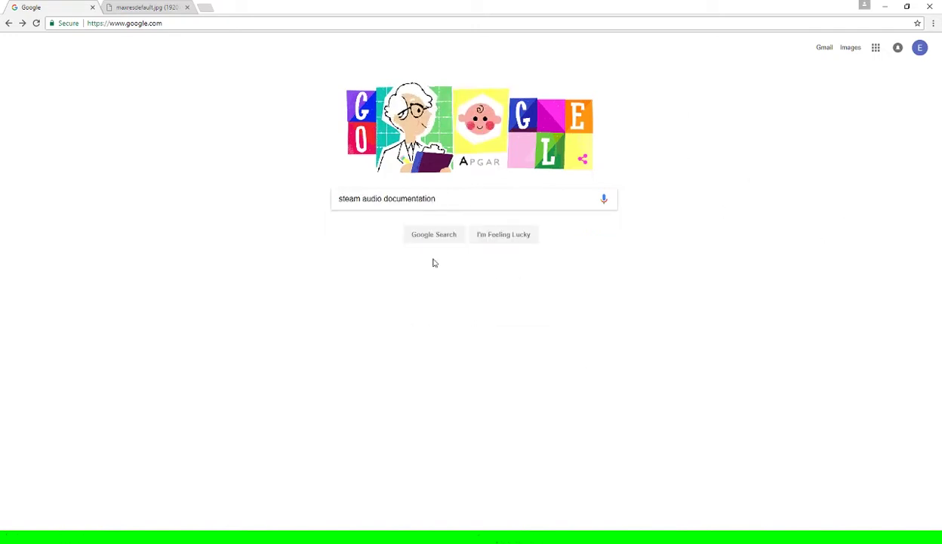
{"action": "left_click", "coordinate": [422, 237]}
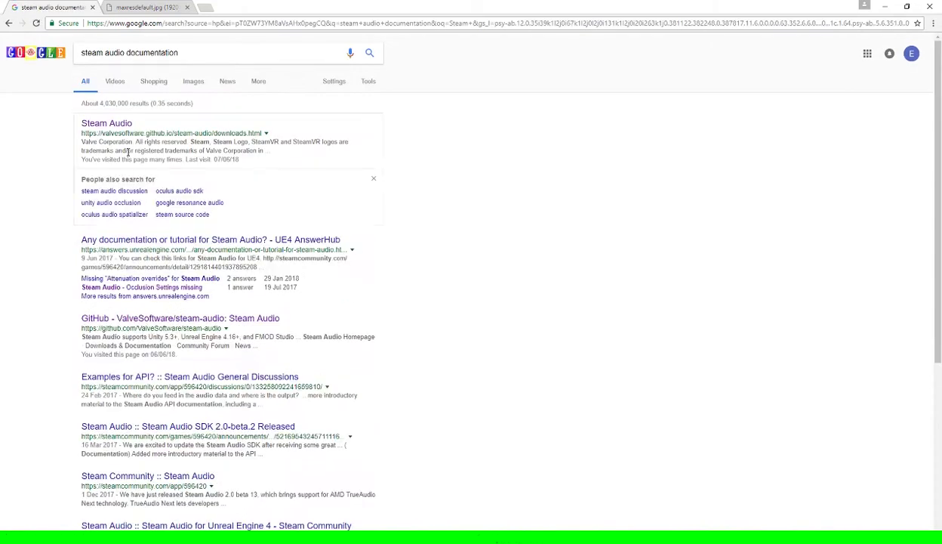
- Open the Steam Audio result from valvesoftware.github.io in a separate tab and close the unneeded maxresdefault.jpg tab
{"action": "left_click_drag", "start_coordinate": [98, 134], "coordinate": [146, 134]}
{"action": "left_click", "coordinate": [114, 136]}
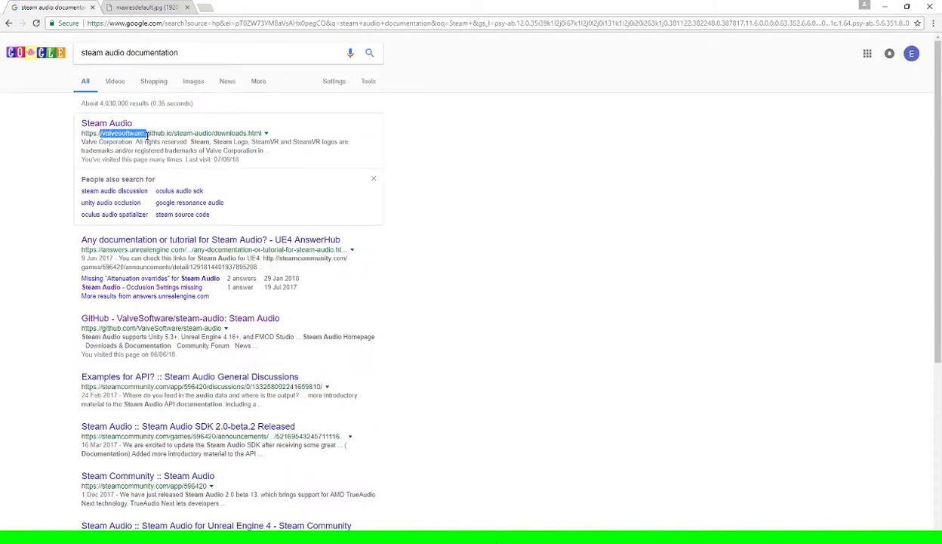
{"action": "left_click", "coordinate": [117, 126]}
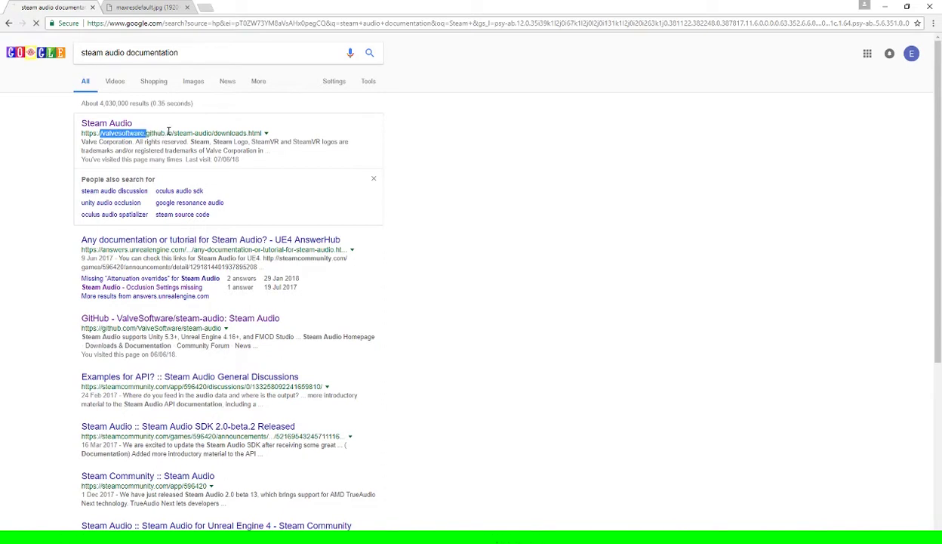
{"action": "middle_click", "coordinate": [118, 125]}
{"action": "left_click", "coordinate": [135, 7]}
{"action": "left_click", "coordinate": [281, 8]}
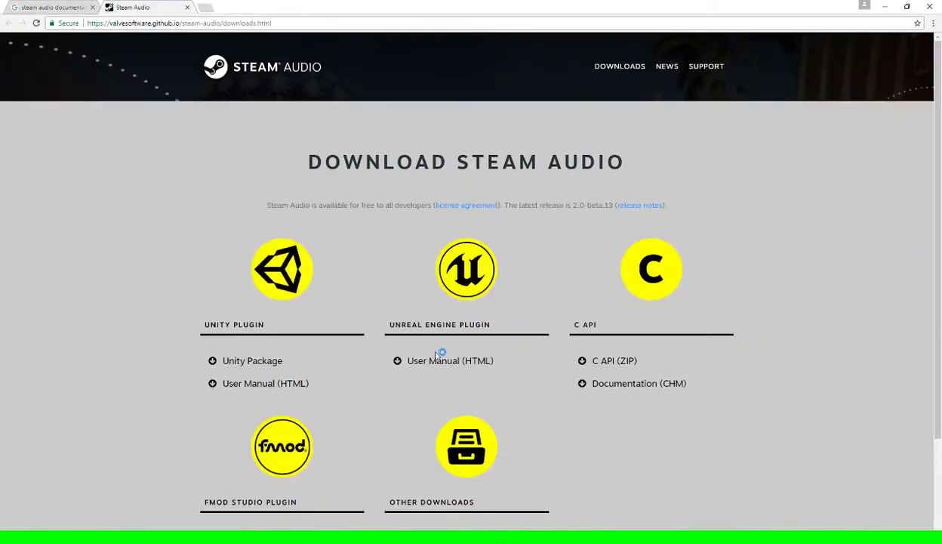
- Open the Unreal Engine plugin's HTML user manual in a separate tab and skim its introduction and platform sections
{"action": "left_click_drag", "start_coordinate": [496, 369], "coordinate": [469, 371]}
{"action": "left_click", "coordinate": [443, 326]}
{"action": "middle_click", "coordinate": [465, 363]}
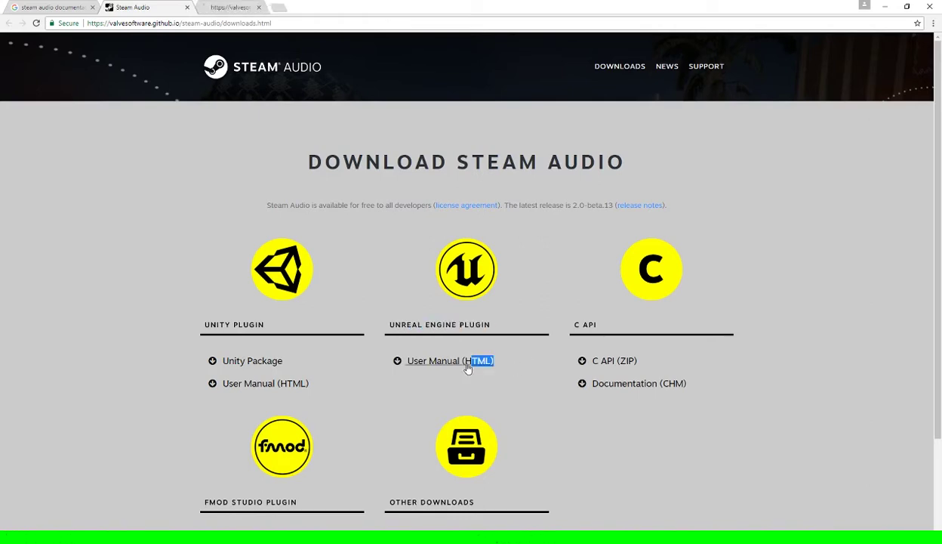
{"action": "left_click", "coordinate": [223, 7]}
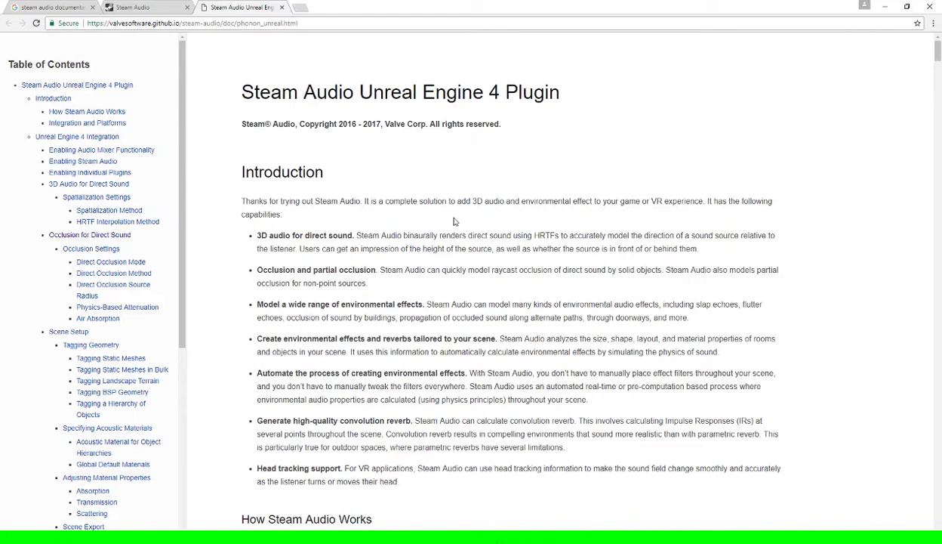
{"action": "scroll", "coordinate": [456, 220], "scroll_direction": "down", "scroll_amount": 4}
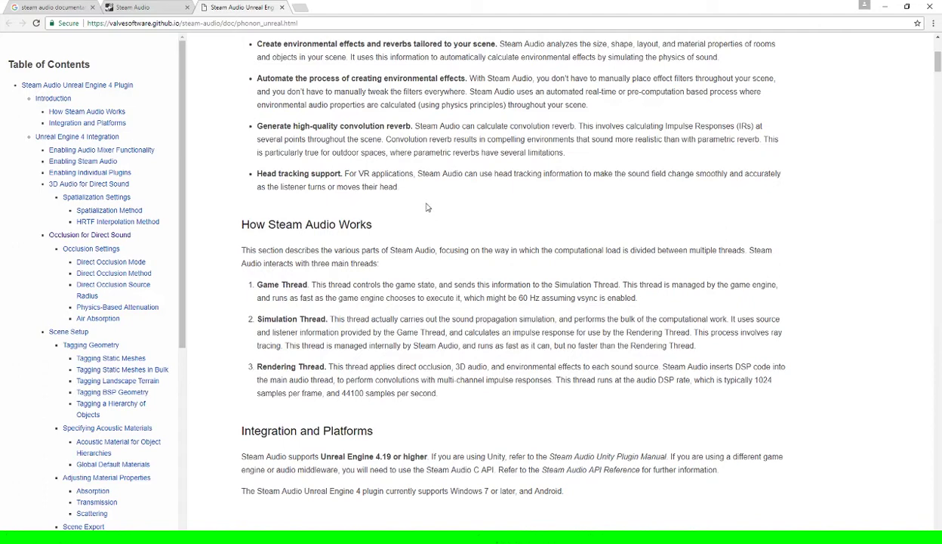
{"action": "scroll", "coordinate": [426, 207], "scroll_direction": "up", "scroll_amount": 4}
- Open the Steam Audio support discussions from the downloads page and view the Unreal level setting topic on occlusion and reverb
{"action": "left_click", "coordinate": [151, 7]}
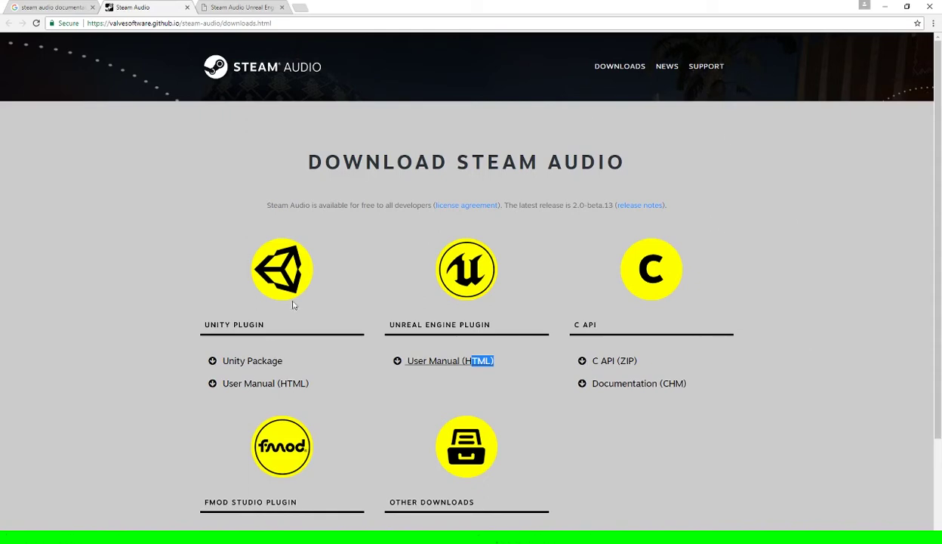
{"action": "left_click", "coordinate": [716, 69]}
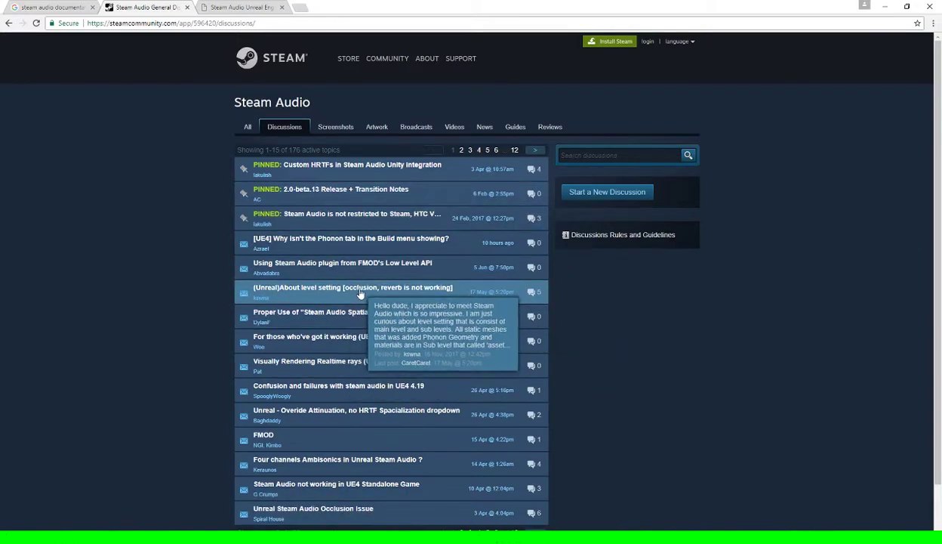
{"action": "left_click", "coordinate": [242, 353]}
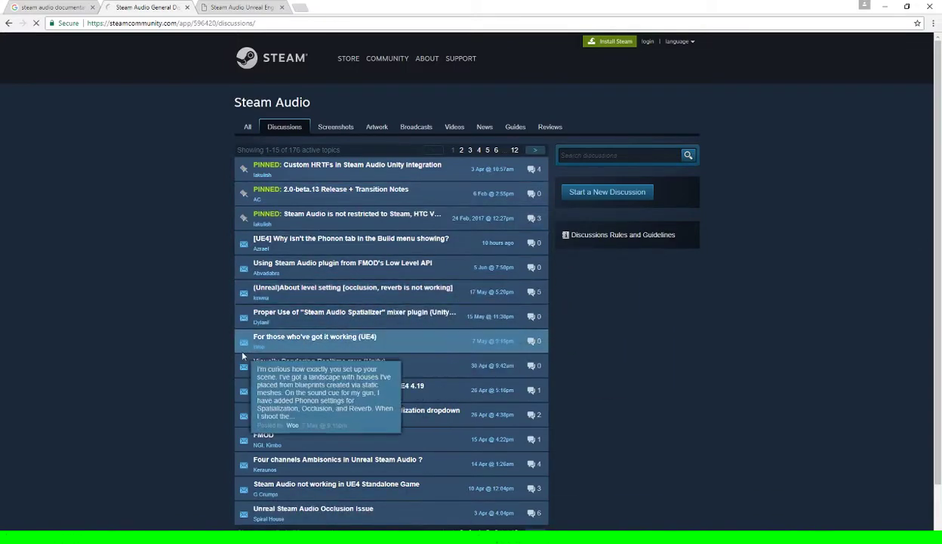
{"action": "scroll", "coordinate": [162, 281], "scroll_direction": "down", "scroll_amount": 1}
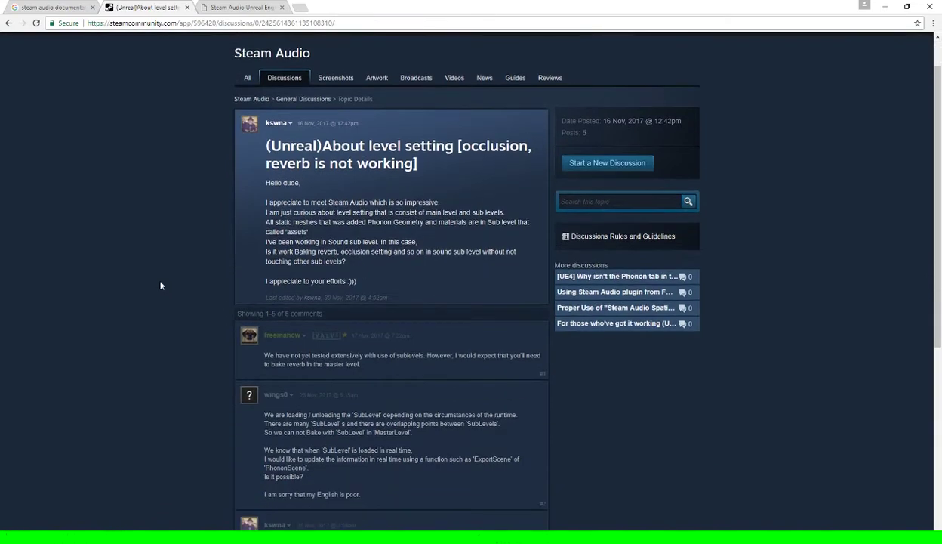
{"action": "left_click", "coordinate": [8, 23]}
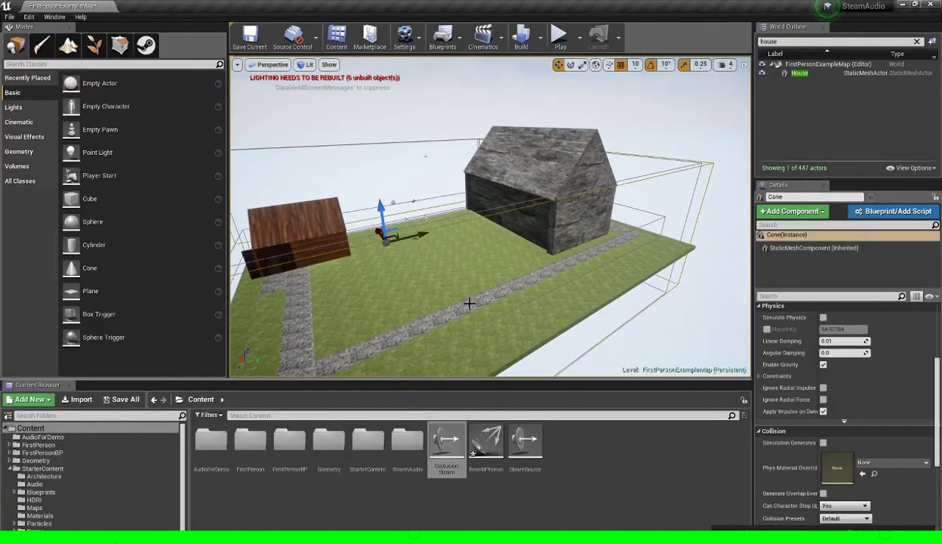
- Switch to the Unreal Editor and play-test FirstPersonExampleMap, walking around the wooden house to check its sound
{"action": "right_click_drag", "start_coordinate": [490, 218], "coordinate": [423, 211]}
{"action": "key", "text": "s"}
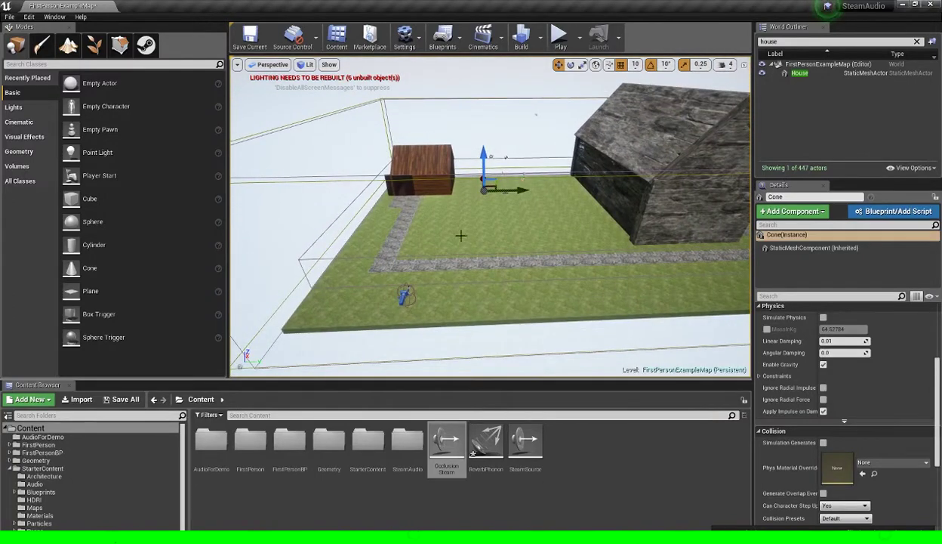
{"action": "right_click_drag", "start_coordinate": [579, 219], "coordinate": [579, 221]}
{"action": "key", "text": "a"}
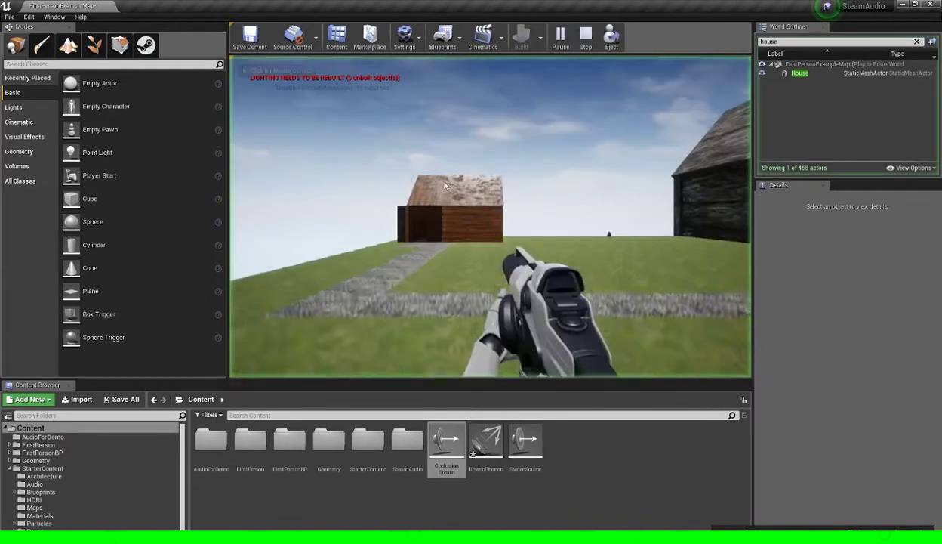
{"action": "left_click", "coordinate": [359, 224]}
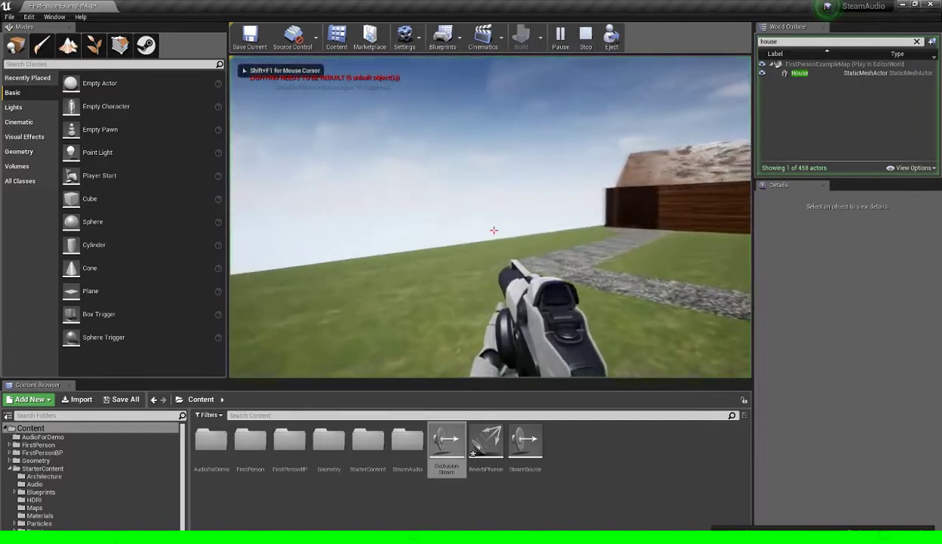
{"action": "key", "text": "w"}
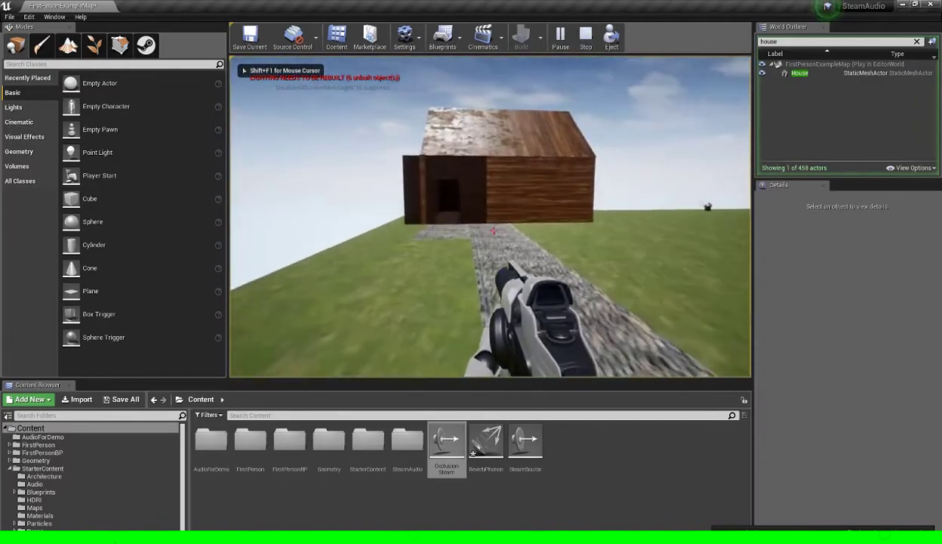
{"action": "key", "text": "w"}
{"action": "key", "text": "s"}
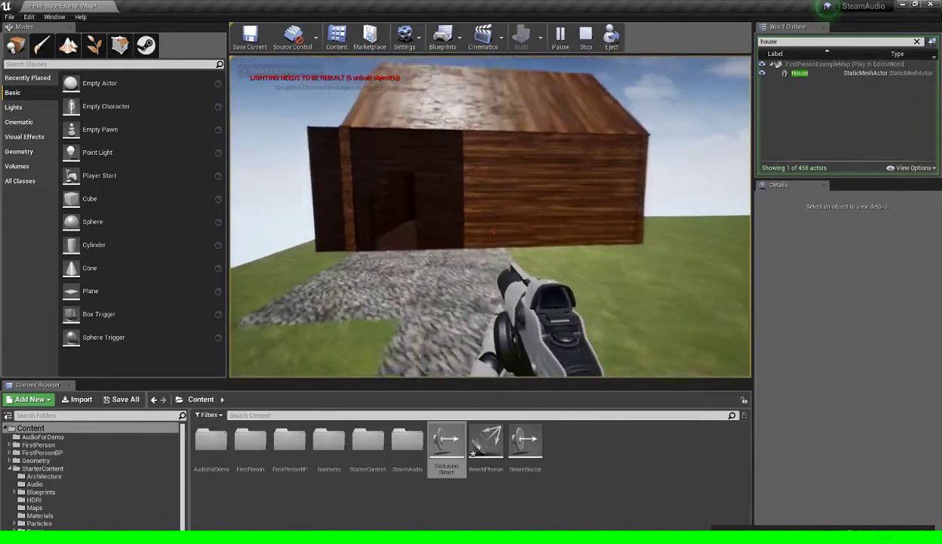
{"action": "key", "text": "d"}
{"action": "key", "text": "w"}
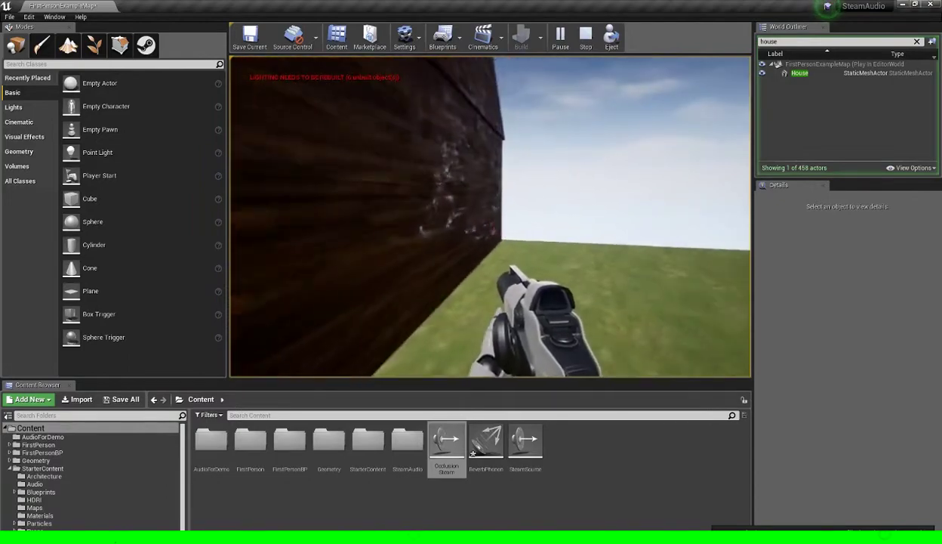
{"action": "key", "text": "s"}
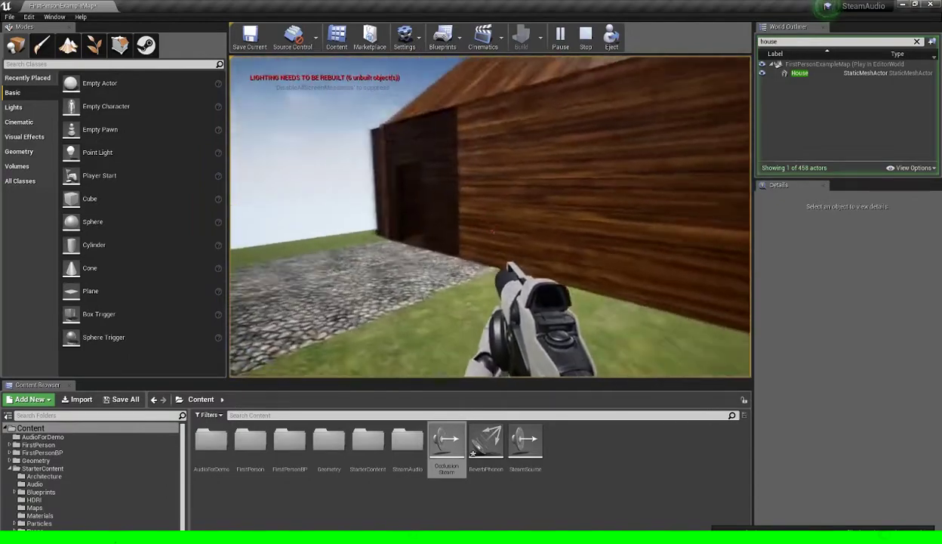
{"action": "key", "text": "w"}
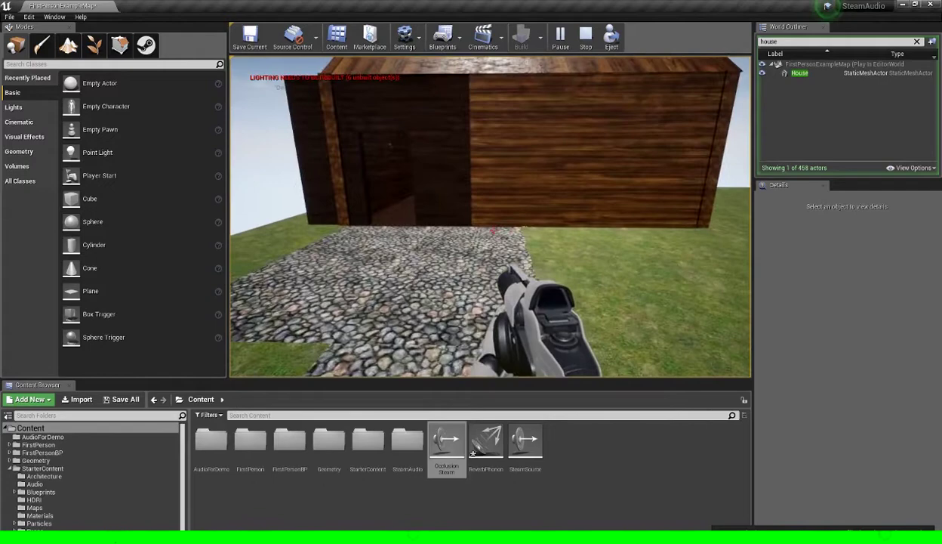
{"action": "key", "text": "s"}
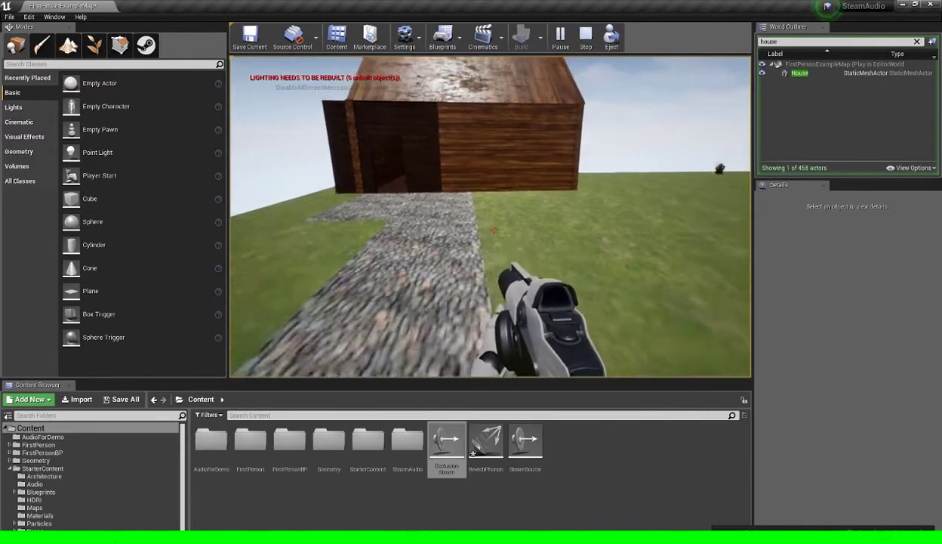
{"action": "key", "text": "w"}
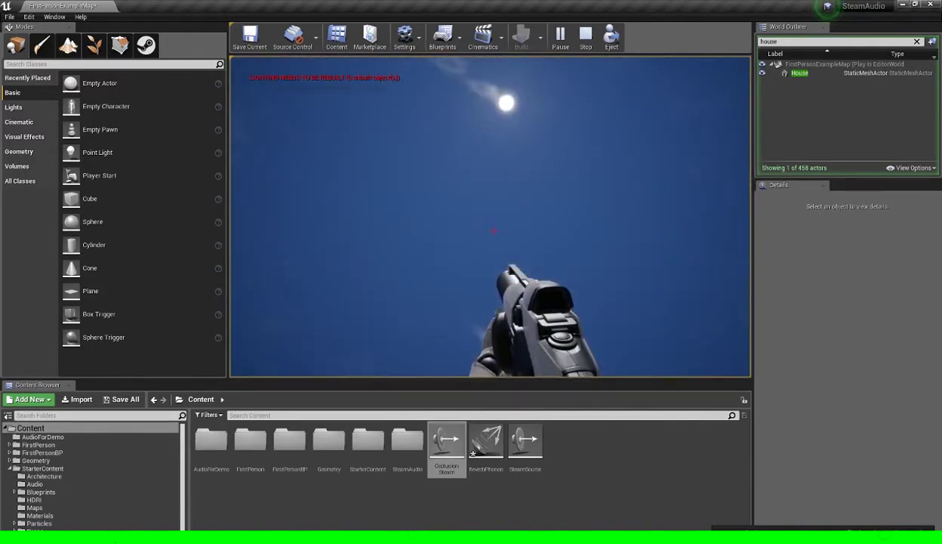
- Walk into the stone building with the rows of chairs and end the play session
{"action": "mouse_move", "coordinate": [495, 230]}
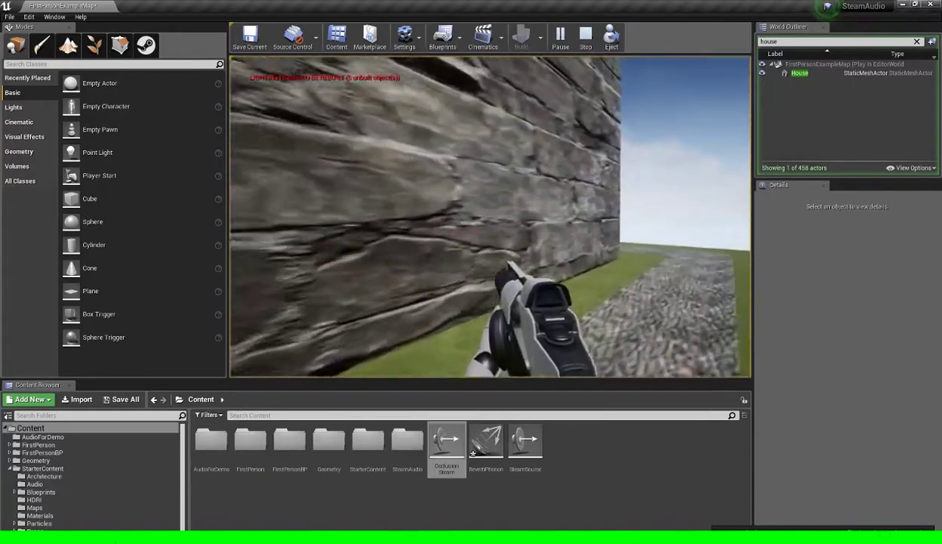
{"action": "key", "text": "w"}
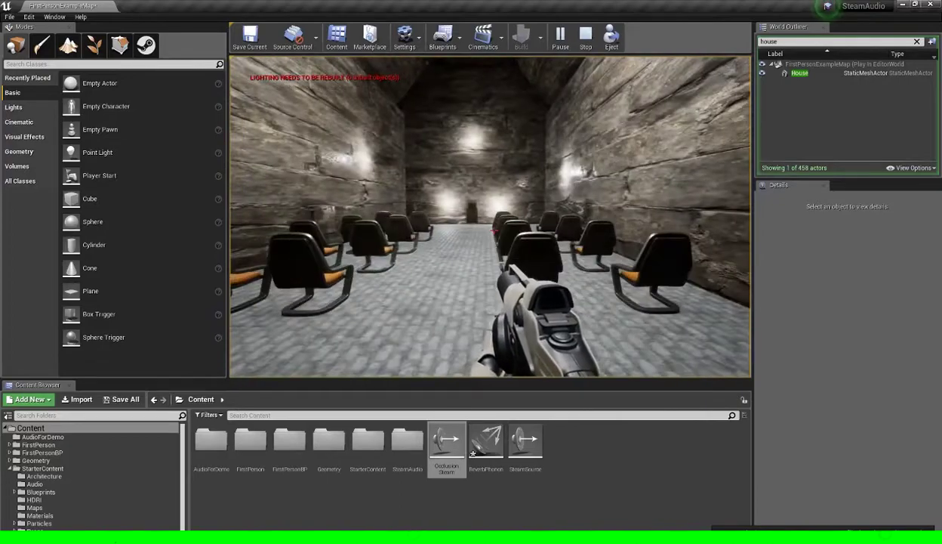
{"action": "key", "text": "Escape"}
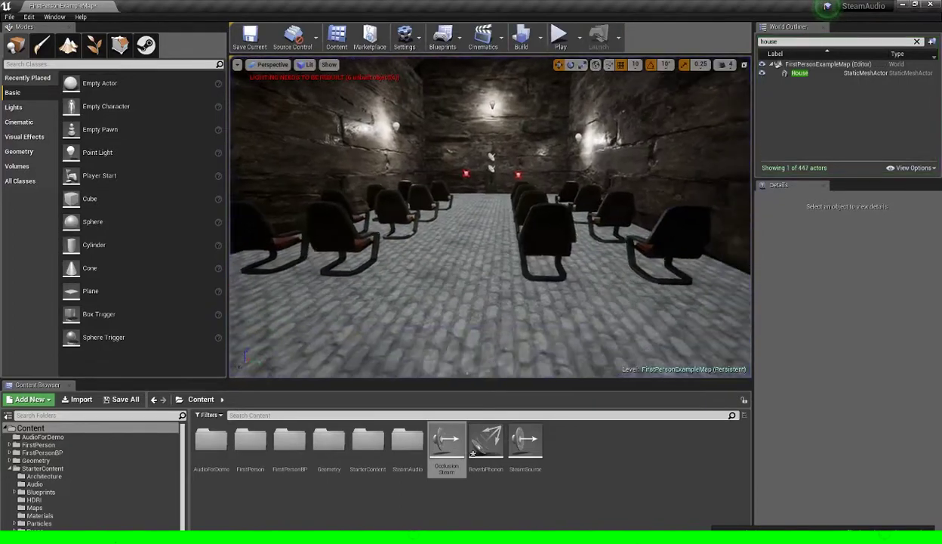
- Disable Override Attenuation on the Beat2 sound in the wooden house and set its Attenuation Settings to Steam
{"action": "key", "text": "s"}
{"action": "right_click_drag", "start_coordinate": [491, 219], "coordinate": [589, 226]}
{"action": "key", "text": "w"}
{"action": "key", "text": "w"}
{"action": "left_click", "coordinate": [519, 233]}
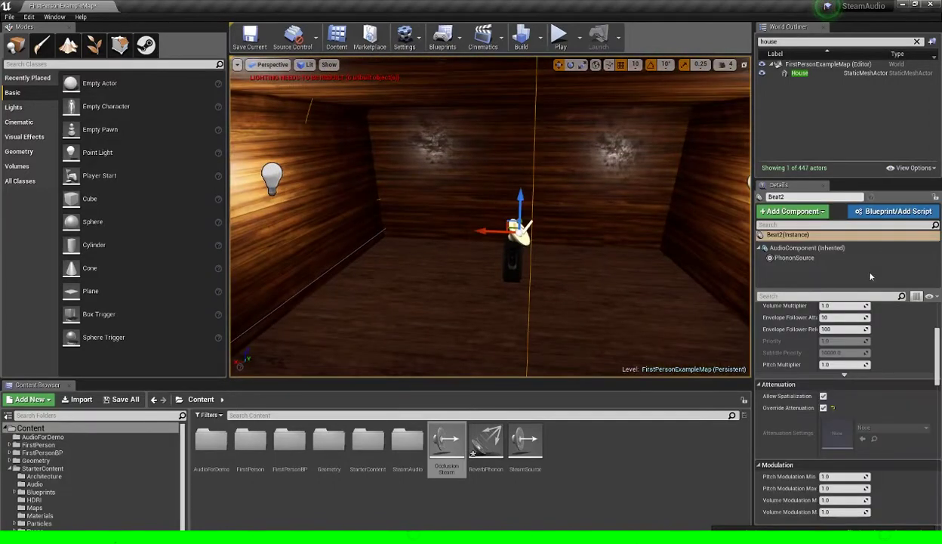
{"action": "scroll", "coordinate": [867, 338], "scroll_direction": "up", "scroll_amount": 5}
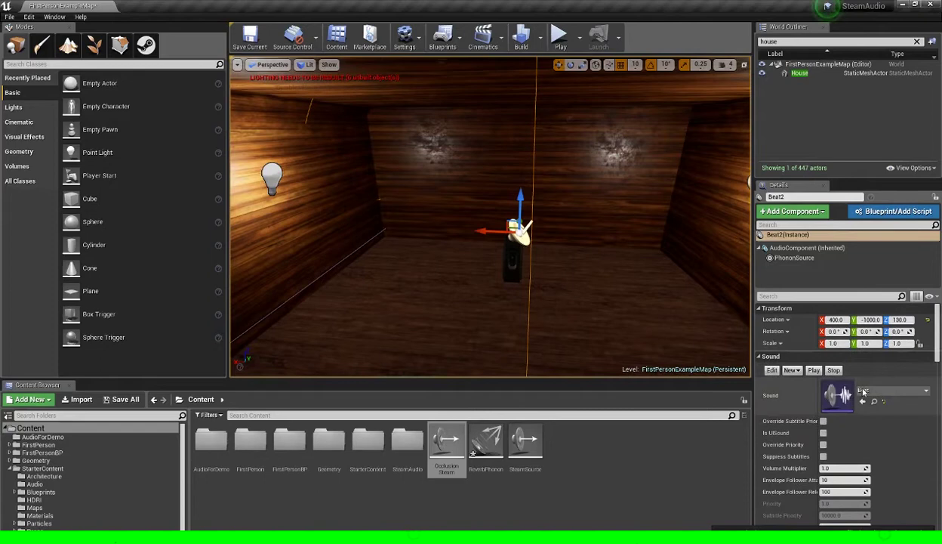
{"action": "scroll", "coordinate": [864, 391], "scroll_direction": "down", "scroll_amount": 5}
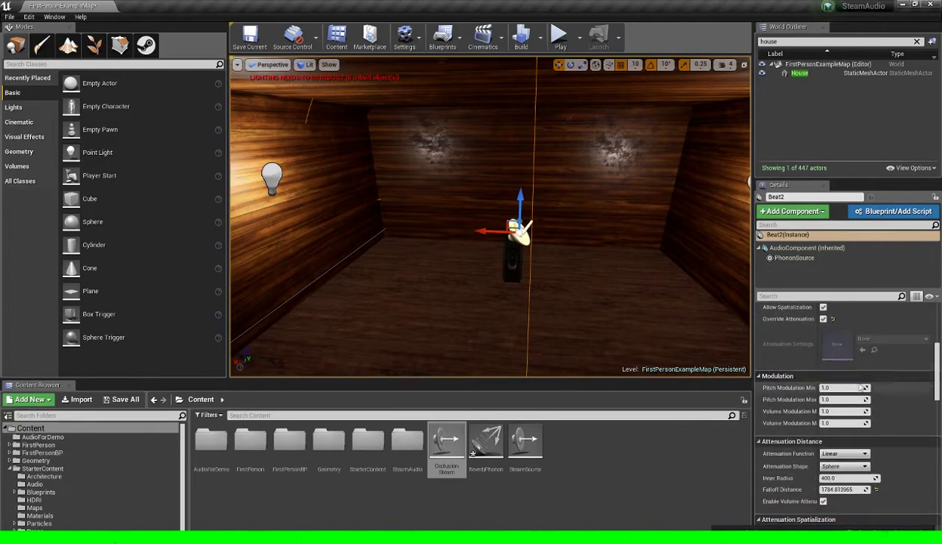
{"action": "left_click", "coordinate": [823, 319]}
{"action": "left_click", "coordinate": [893, 339]}
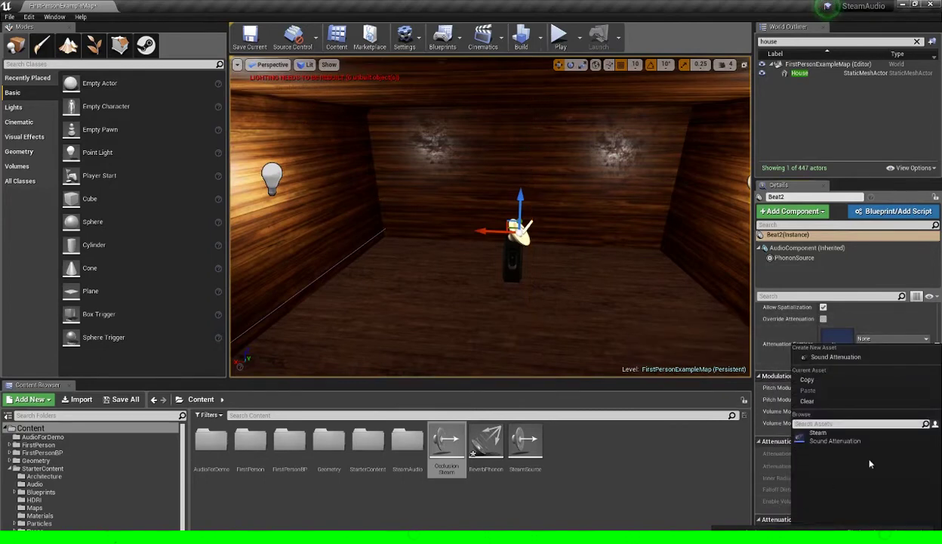
{"action": "left_click", "coordinate": [838, 442]}
- Set the Attenuation Settings of the Chant_01_Cue sound in the stone building to the Steam asset
{"action": "right_click_drag", "start_coordinate": [596, 289], "coordinate": [588, 246]}
{"action": "key", "text": "s"}
{"action": "key", "text": "w"}
{"action": "key", "text": "w"}
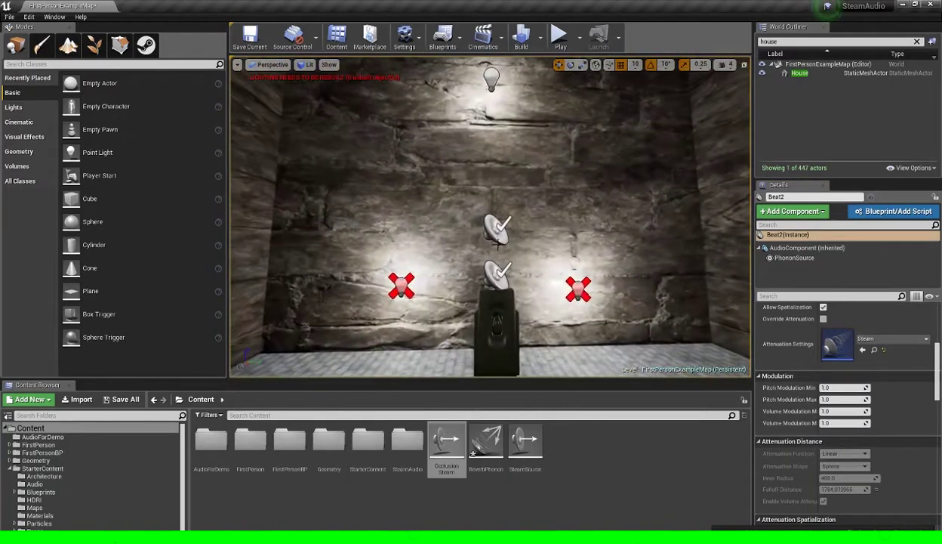
{"action": "left_click", "coordinate": [497, 227]}
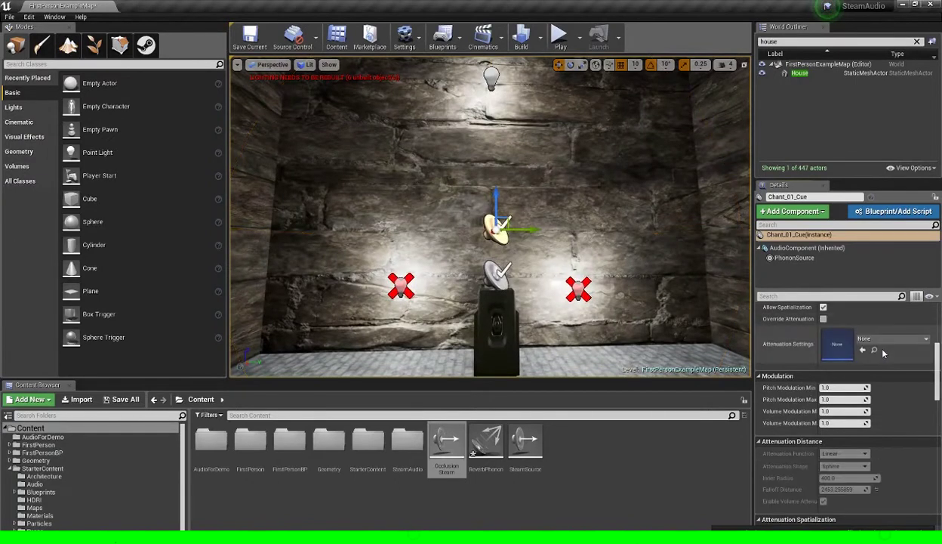
{"action": "left_click", "coordinate": [883, 338]}
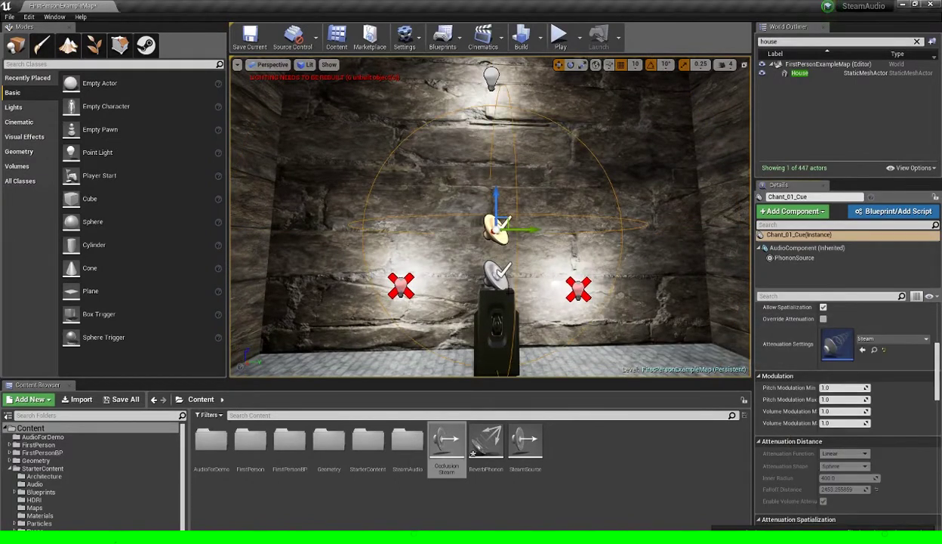
- Disable Override Attenuation on the Beat sound in the stone building and set its Attenuation Settings to Steam
{"action": "left_click", "coordinate": [823, 318]}
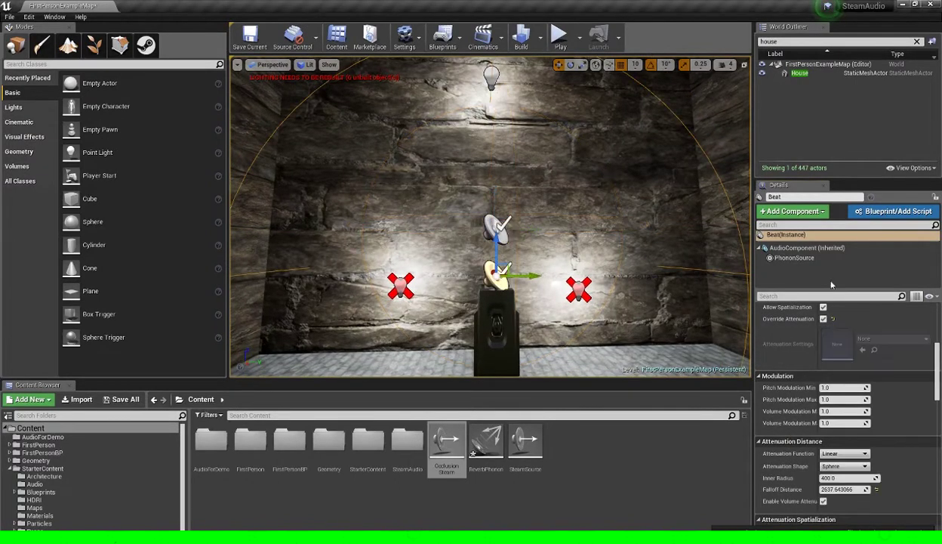
{"action": "left_click", "coordinate": [823, 318]}
{"action": "left_click", "coordinate": [894, 338]}
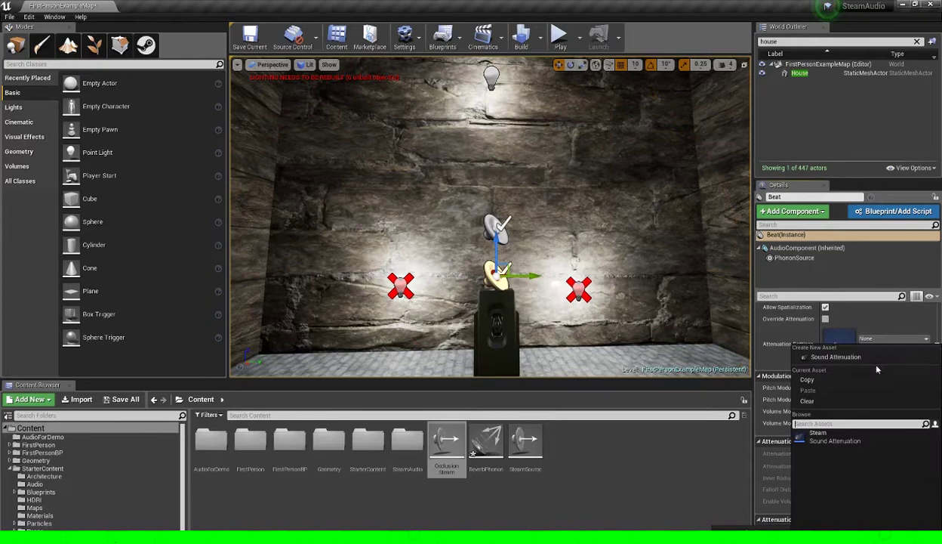
{"action": "left_click", "coordinate": [836, 424]}
{"action": "scroll", "coordinate": [836, 424], "scroll_direction": "down", "scroll_amount": 5}
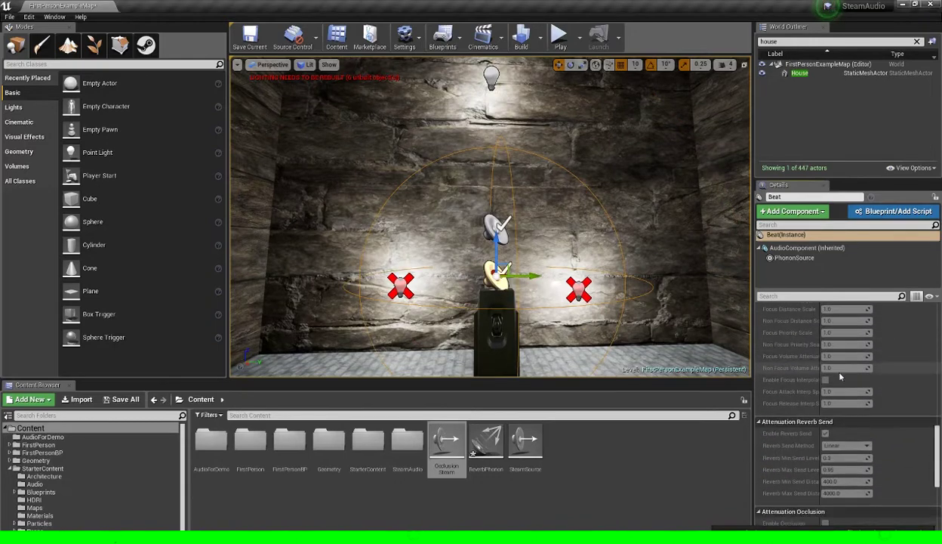
{"action": "scroll", "coordinate": [840, 375], "scroll_direction": "down", "scroll_amount": 8}
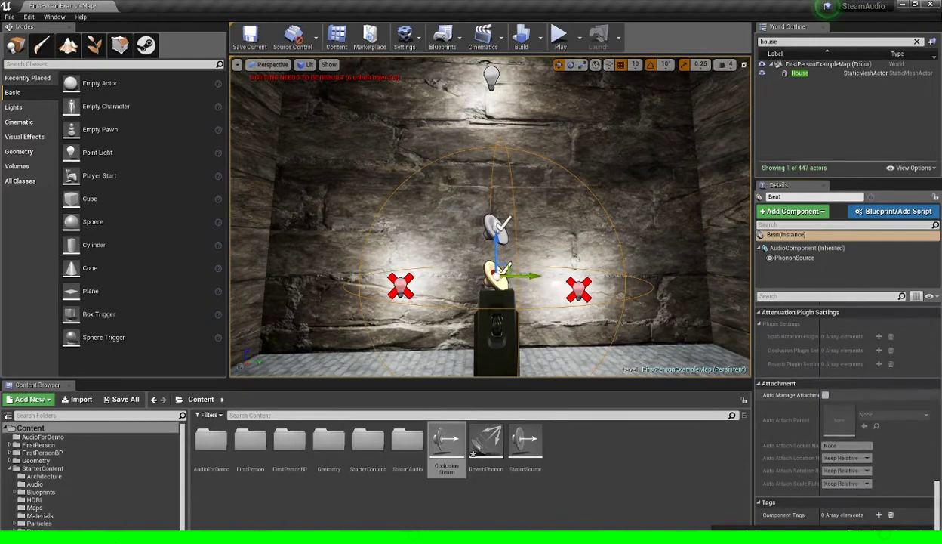
{"action": "scroll", "coordinate": [914, 483], "scroll_direction": "up", "scroll_amount": 10}
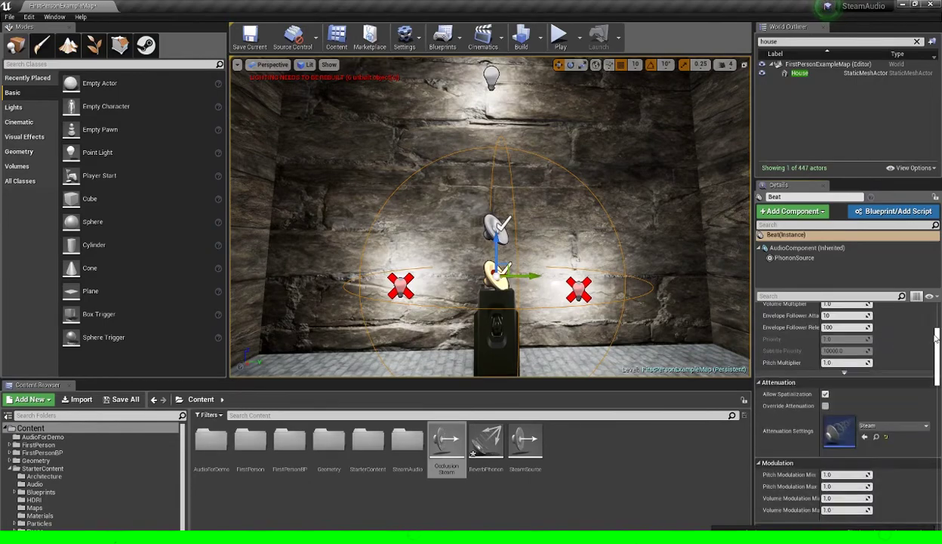
- Open the SteamSource asset, review its Spatialization Method options, keep HRTF selected and close the asset
{"action": "key", "text": "s"}
{"action": "right_click_drag", "start_coordinate": [491, 219], "coordinate": [517, 220]}
{"action": "double_click", "coordinate": [526, 442]}
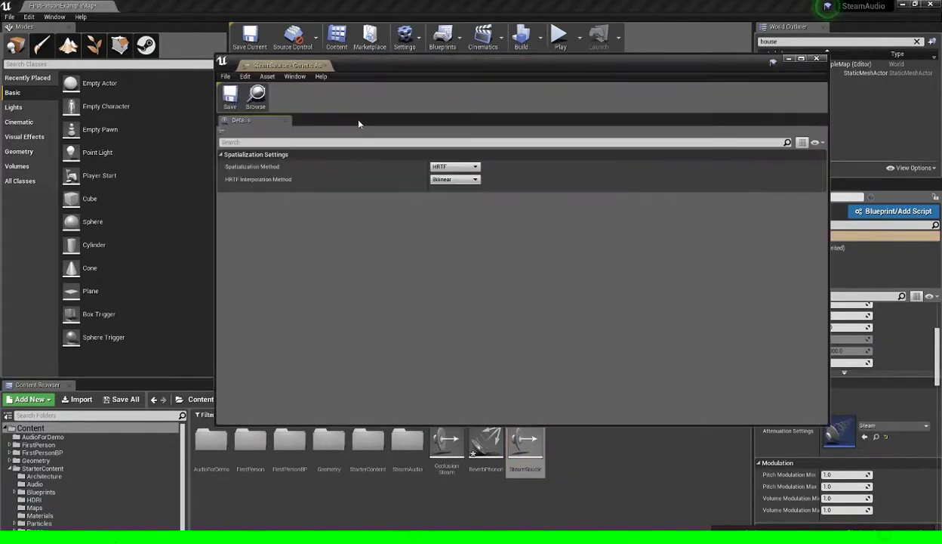
{"action": "left_click", "coordinate": [453, 167]}
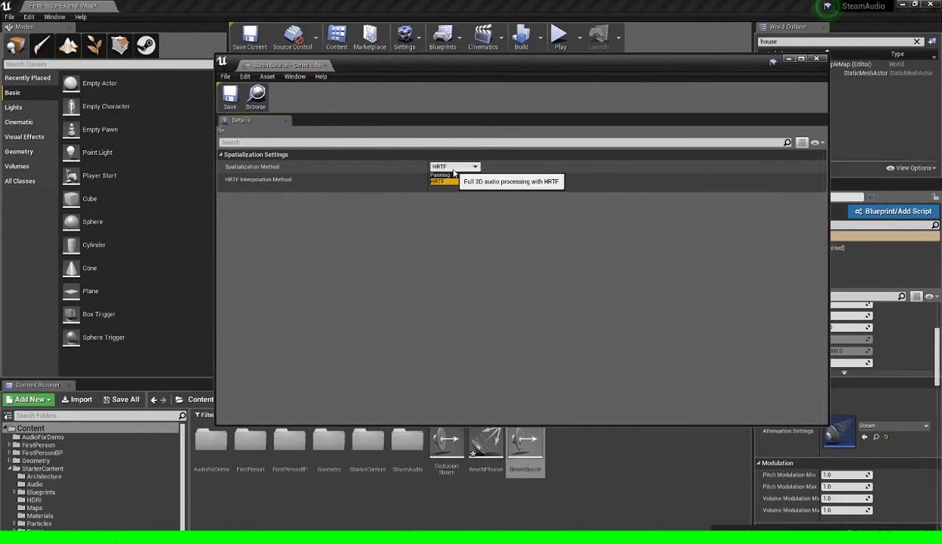
{"action": "left_click", "coordinate": [441, 181]}
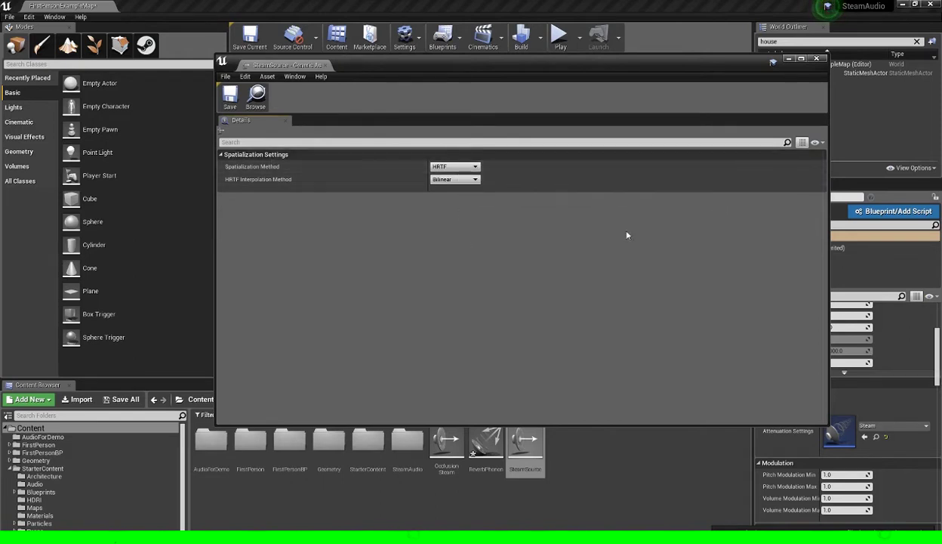
{"action": "left_click", "coordinate": [816, 58]}
- Review the reverb settings of ReverbPhonon and the occlusion settings of OcclusionSteam, then save OcclusionSteam and close both assets
{"action": "double_click", "coordinate": [487, 444]}
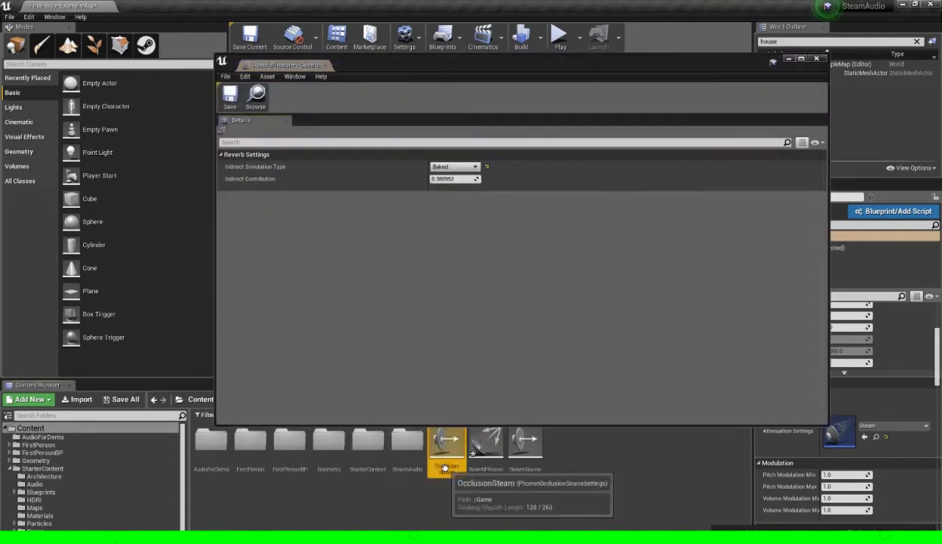
{"action": "double_click", "coordinate": [446, 444]}
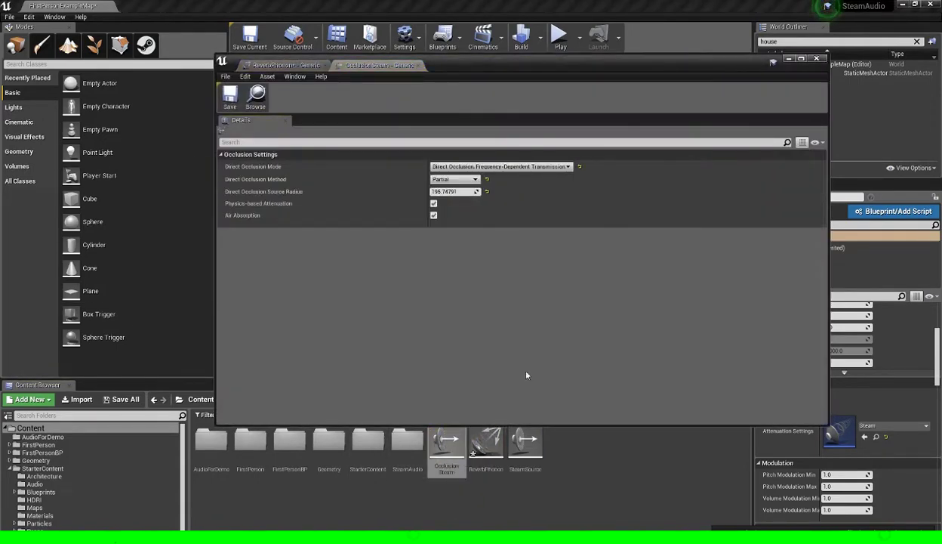
{"action": "left_click", "coordinate": [284, 65]}
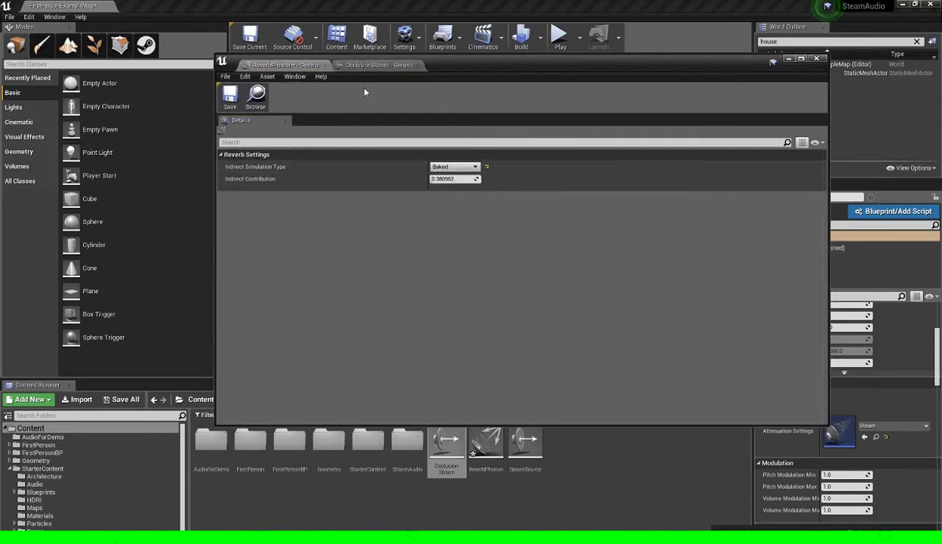
{"action": "left_click", "coordinate": [376, 64]}
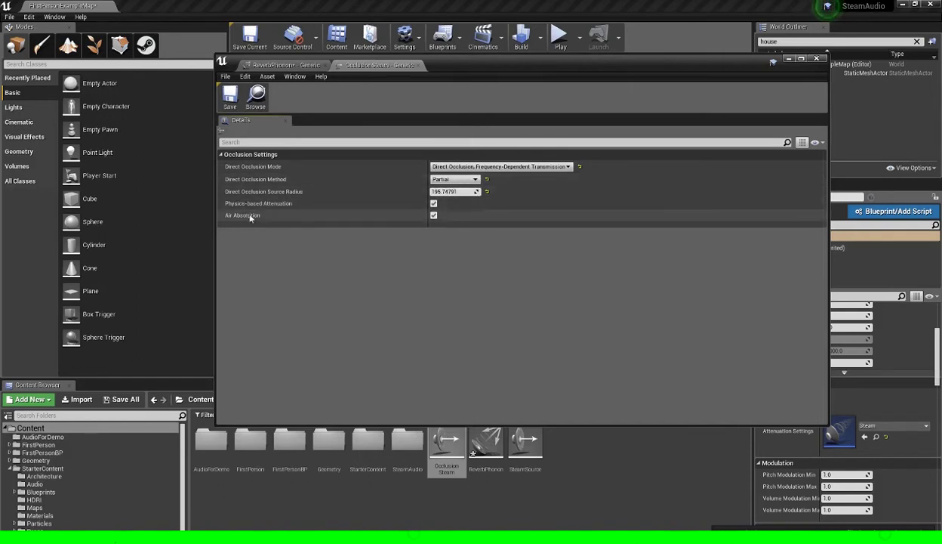
{"action": "left_click", "coordinate": [229, 100]}
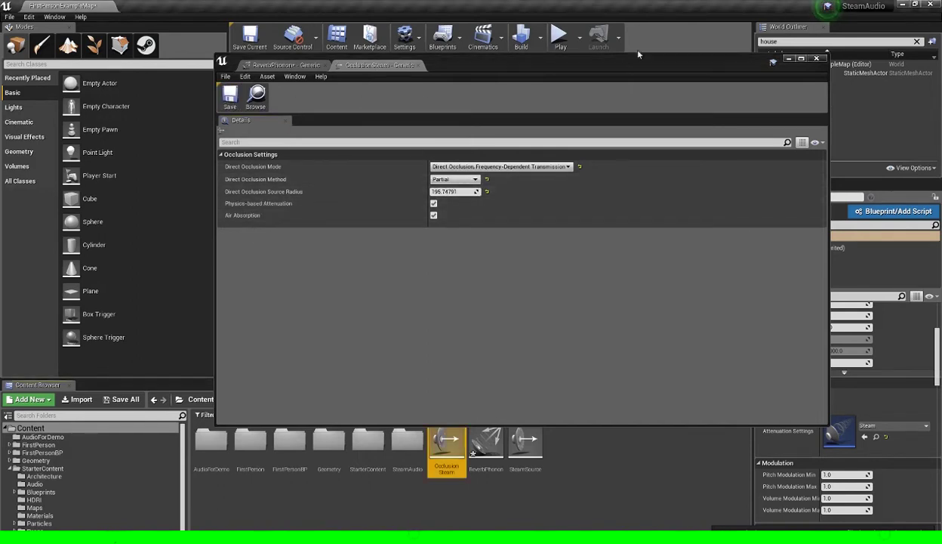
{"action": "left_click", "coordinate": [817, 62]}
- Play-test the level and walk along the gravel path into the wooden house to check its Steam Audio sound
{"action": "mouse_move", "coordinate": [395, 257]}
{"action": "right_mouse_down"}
{"action": "mouse_move", "coordinate": [317, 249]}
{"action": "mouse_move", "coordinate": [468, 260]}
{"action": "mouse_move", "coordinate": [398, 259]}
{"action": "right_mouse_up"}
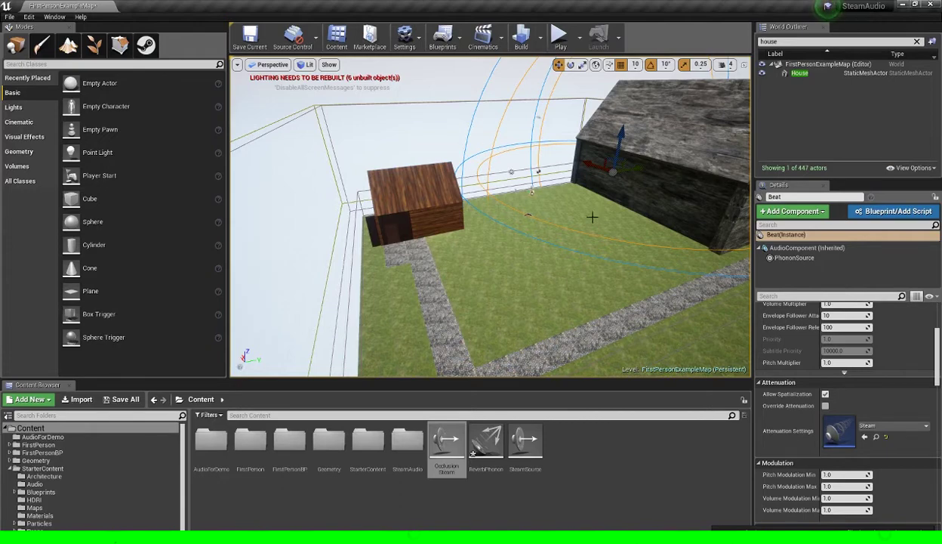
{"action": "mouse_move", "coordinate": [546, 221]}
{"action": "right_mouse_down"}
{"action": "mouse_move", "coordinate": [468, 221]}
{"action": "mouse_move", "coordinate": [518, 227]}
{"action": "mouse_move", "coordinate": [481, 228]}
{"action": "mouse_move", "coordinate": [491, 231]}
{"action": "mouse_move", "coordinate": [544, 219]}
{"action": "right_mouse_up"}
{"action": "key", "text": "w"}
{"action": "key", "text": "w"}
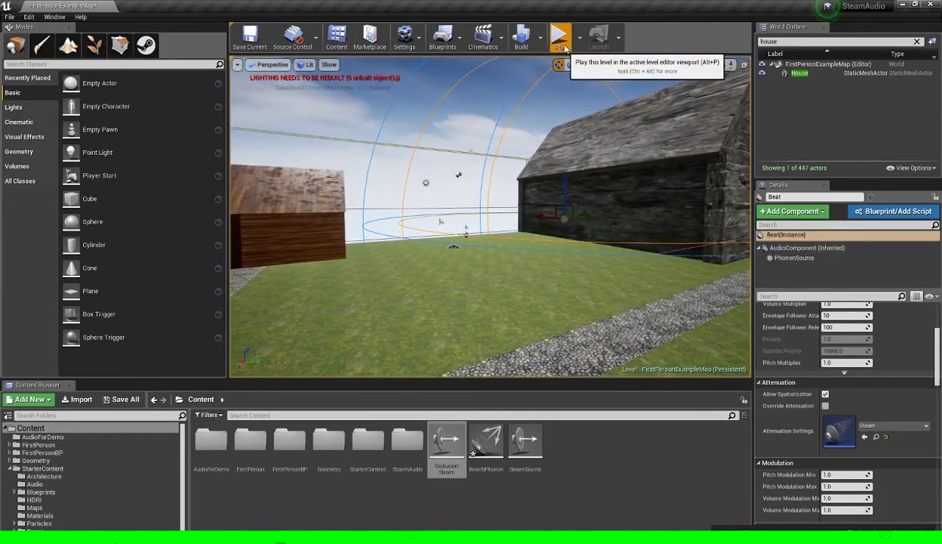
{"action": "left_click", "coordinate": [562, 47]}
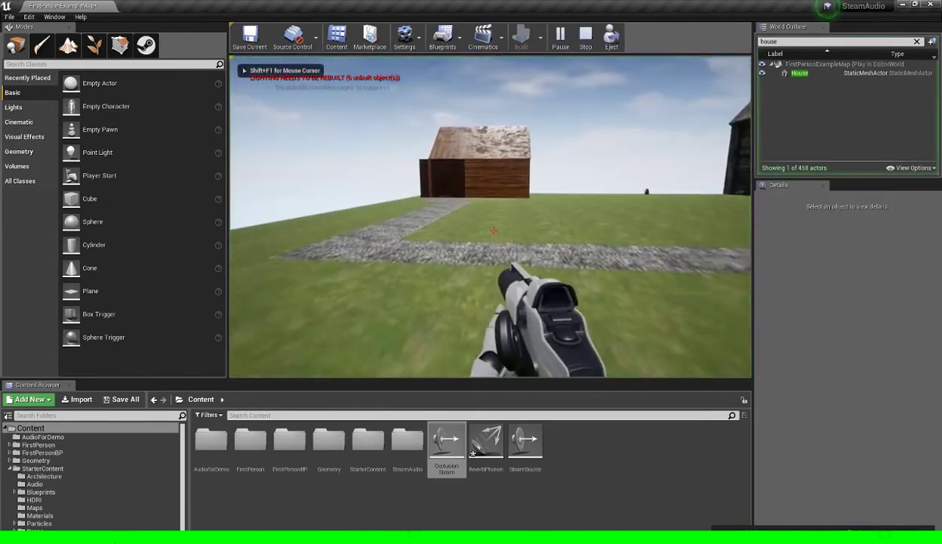
{"action": "key", "text": "w"}
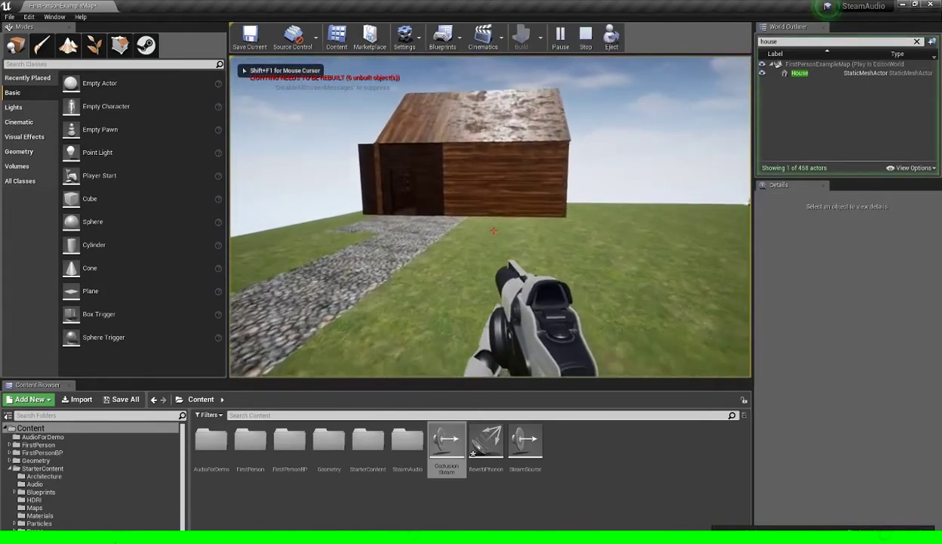
{"action": "key", "text": "w"}
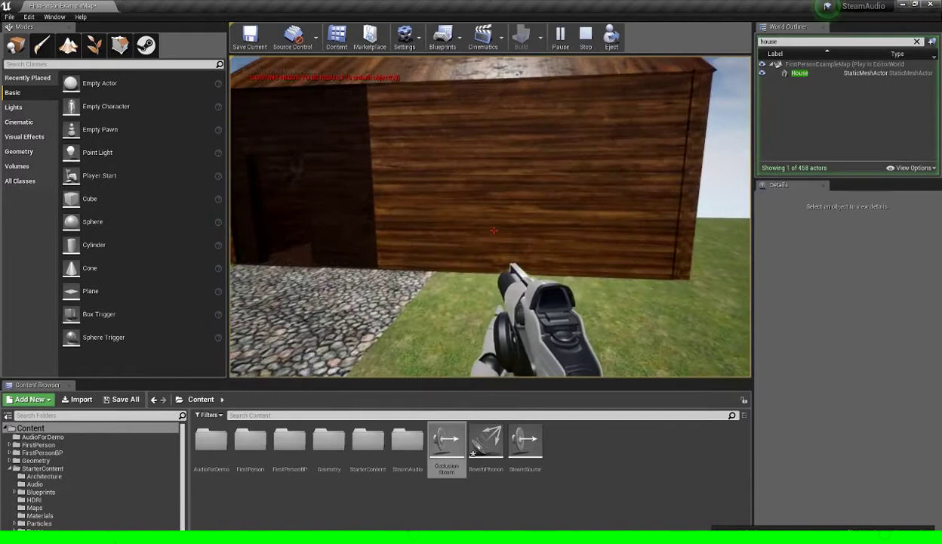
{"action": "key", "text": "w"}
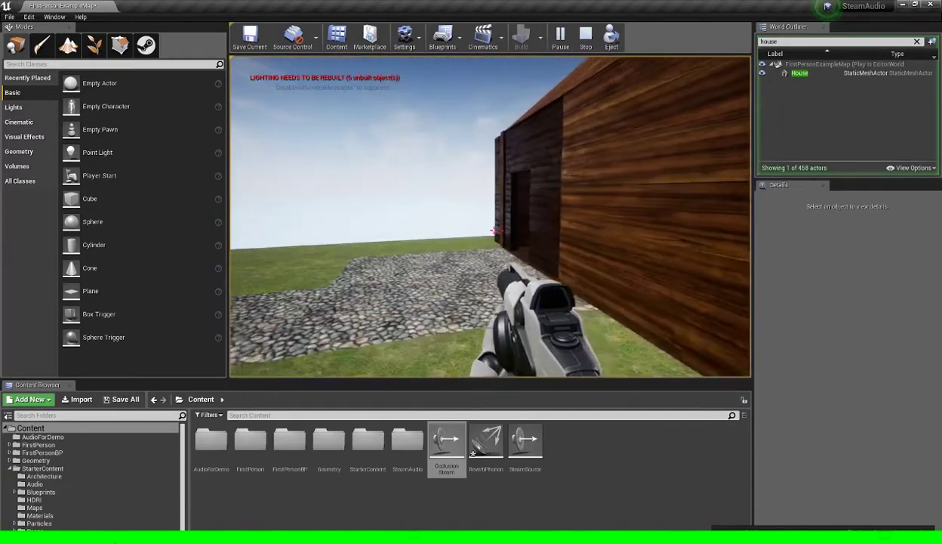
{"action": "key", "text": "w"}
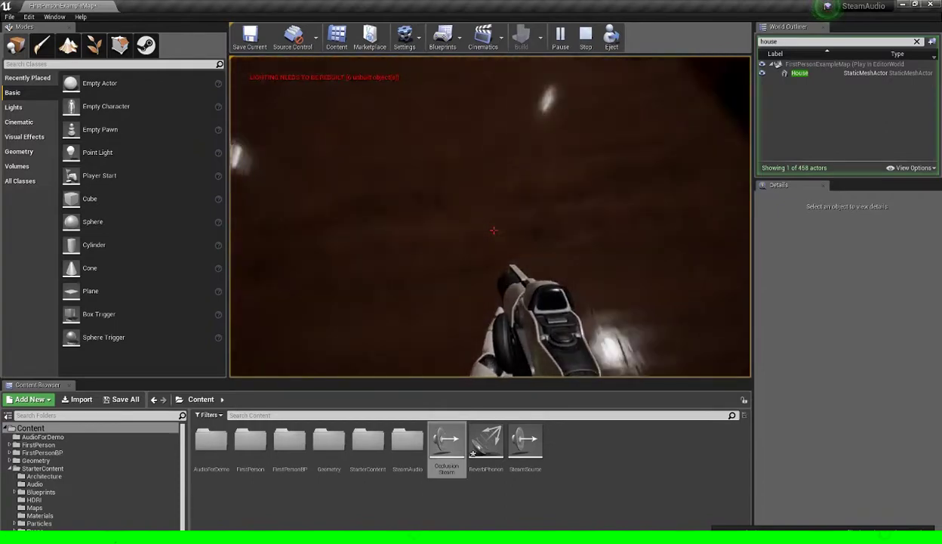
- Leave the wooden house and approach the fire on the grass, moving sideways and backwards to check its sound
{"action": "key", "text": "w"}
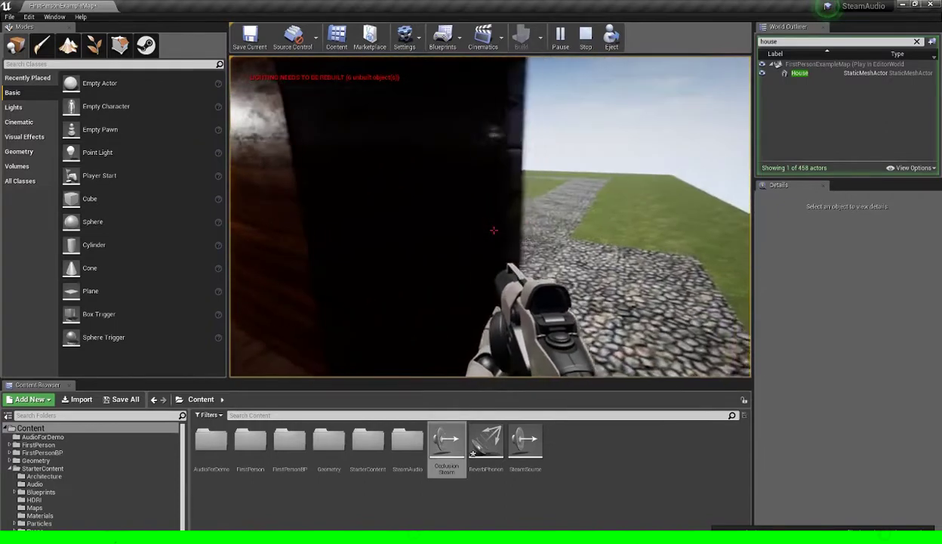
{"action": "key", "text": "w"}
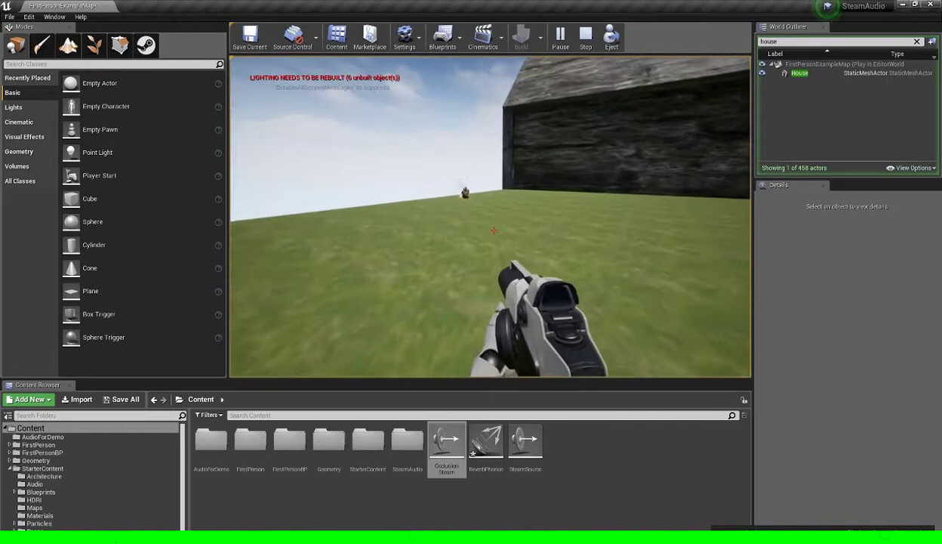
{"action": "key", "text": "w"}
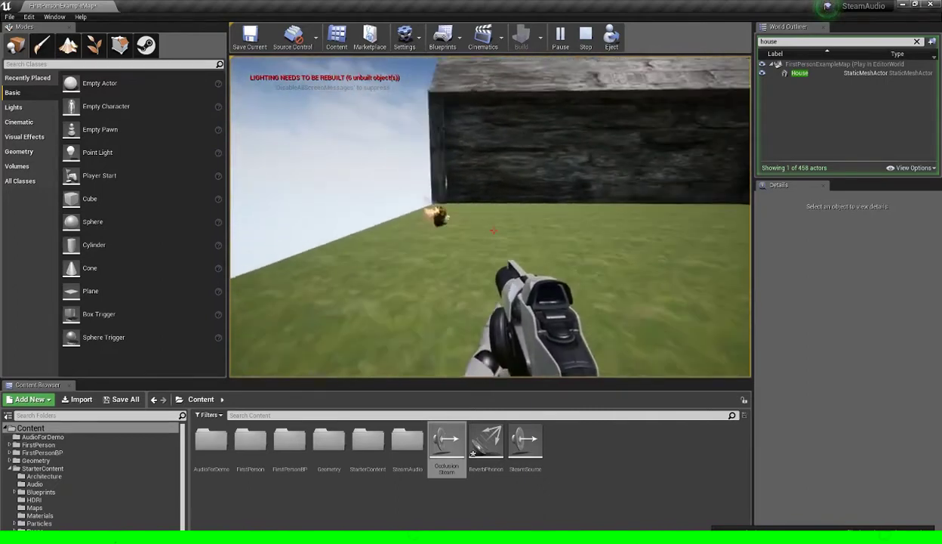
{"action": "key", "text": "w"}
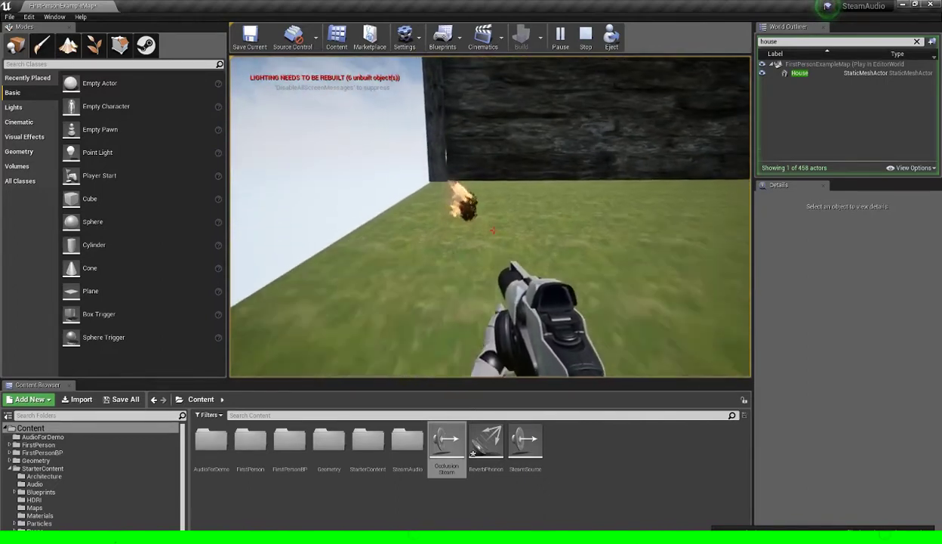
{"action": "key", "text": "s"}
{"action": "key", "text": "a"}
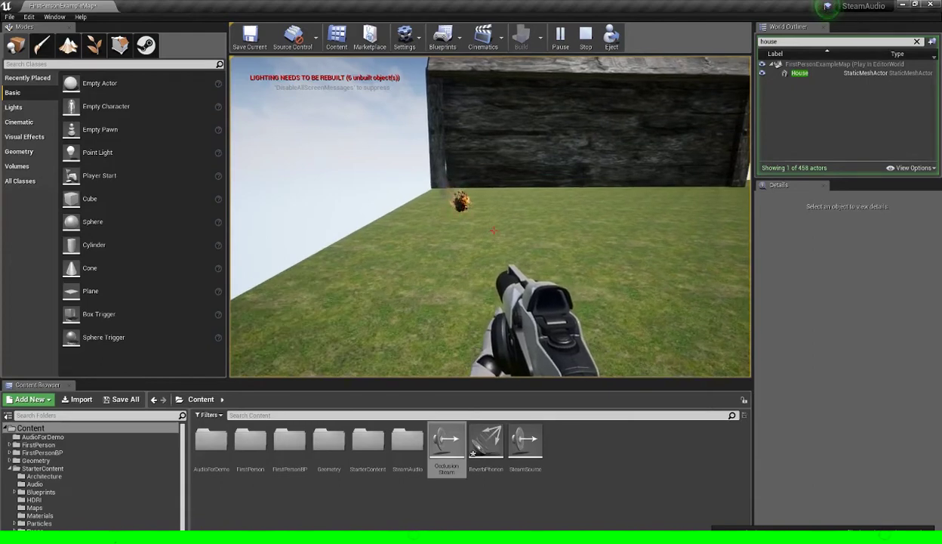
{"action": "key", "text": "a"}
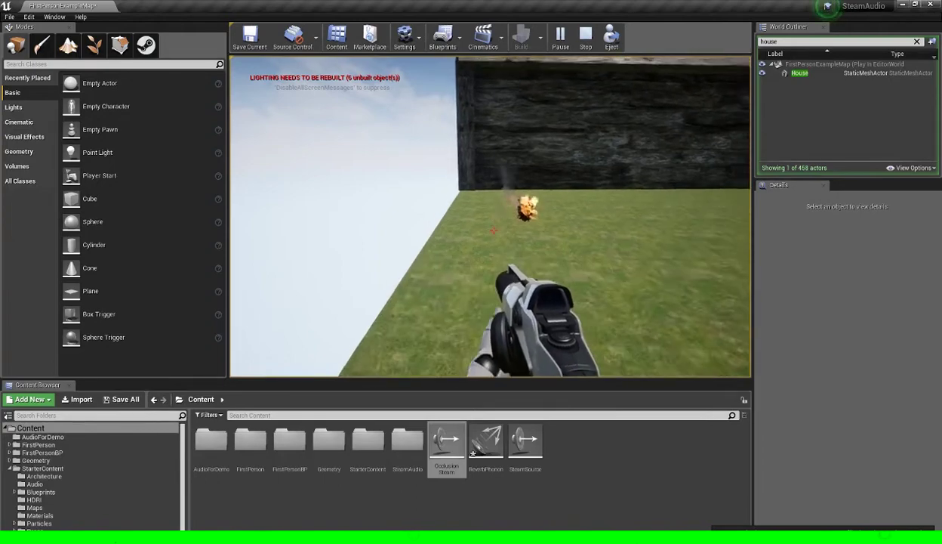
- Walk past and around the fire between the two buildings to hear its sound from different sides and distances
{"action": "key", "text": "w"}
{"action": "key", "text": "w"}
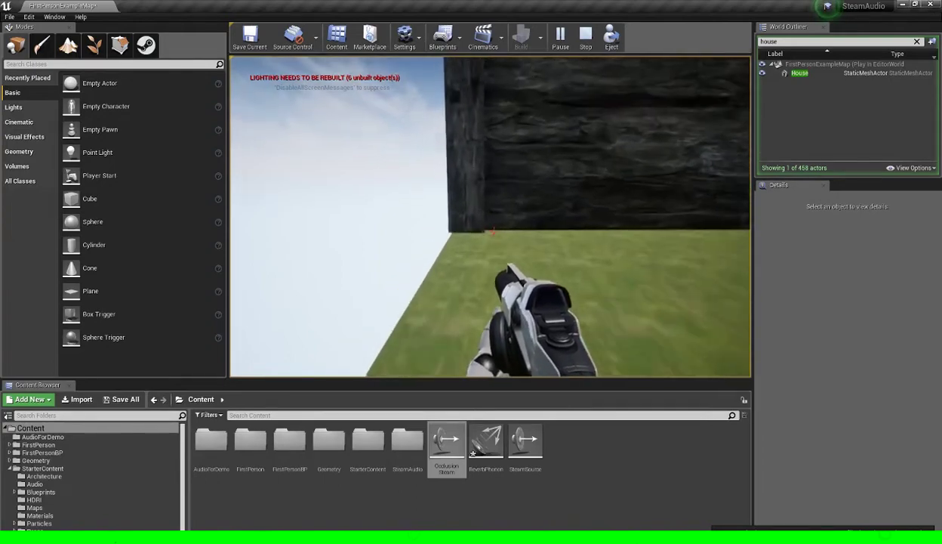
{"action": "key", "text": "w"}
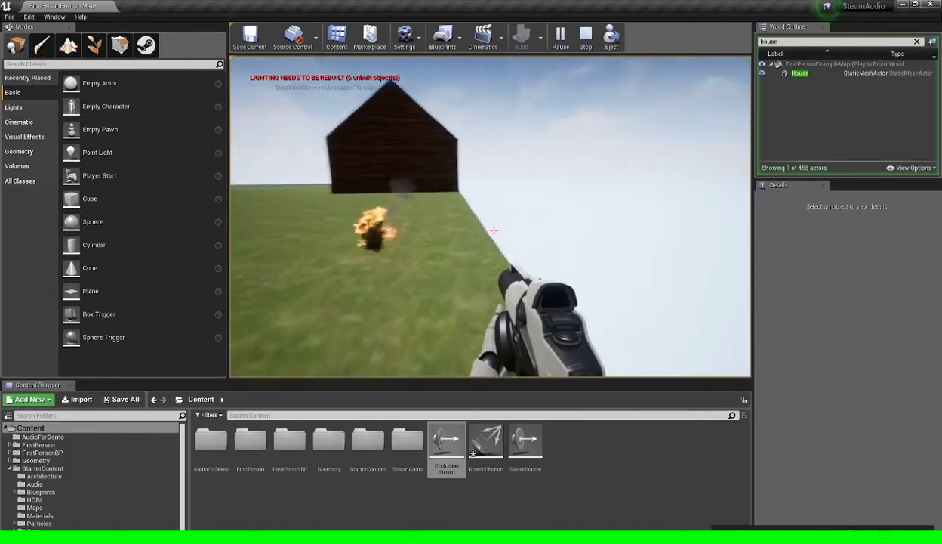
{"action": "key", "text": "w"}
{"action": "key", "text": "s"}
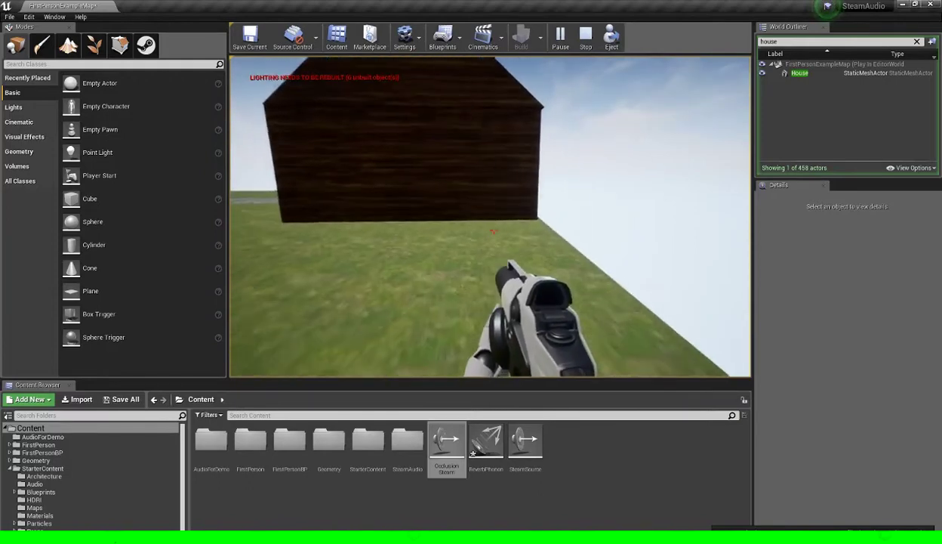
{"action": "key", "text": "s"}
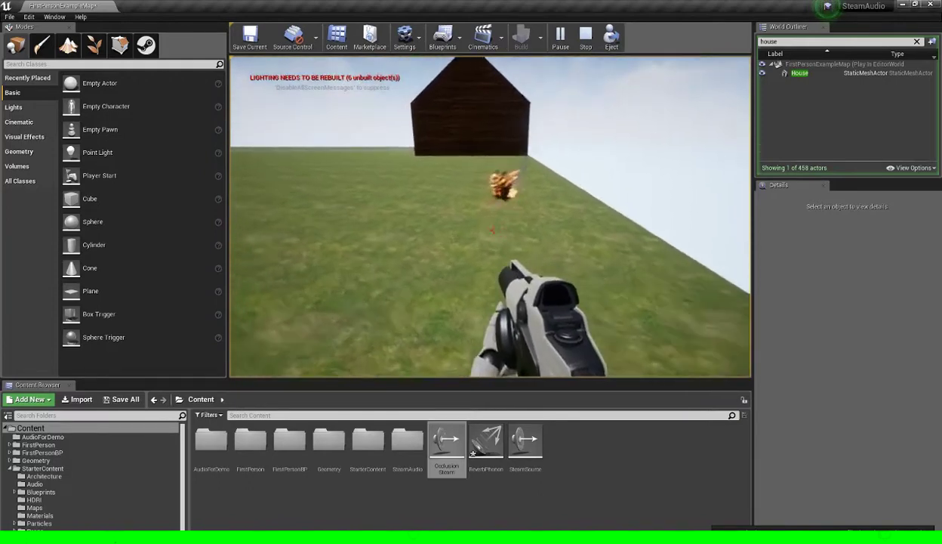
{"action": "key", "text": "w"}
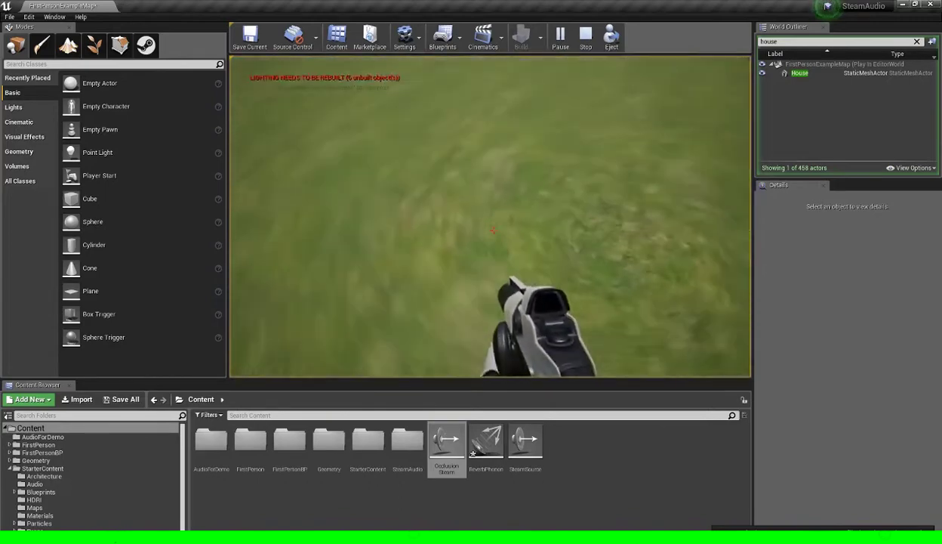
{"action": "key", "text": "w"}
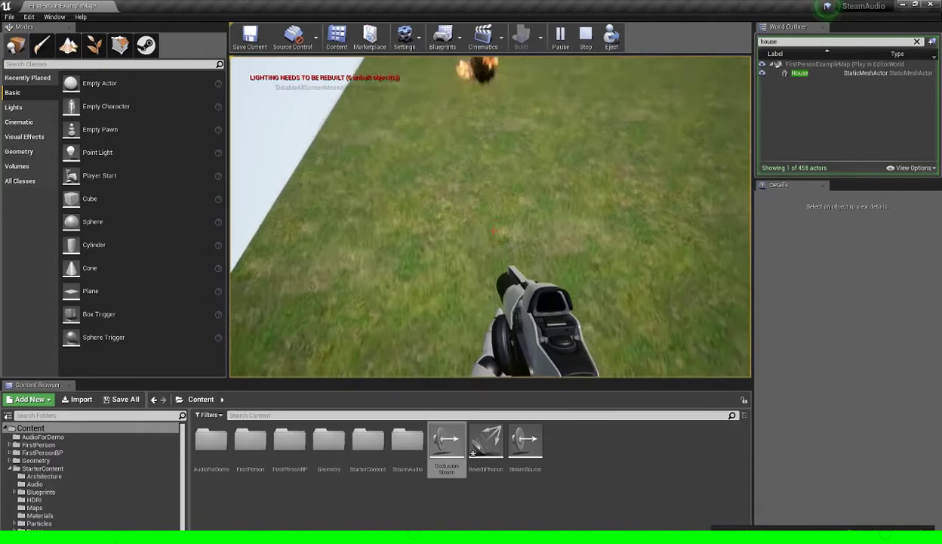
- Walk from the rows of chairs to the doorway of the stone building to check the sound there
{"action": "mouse_move", "coordinate": [490, 216]}
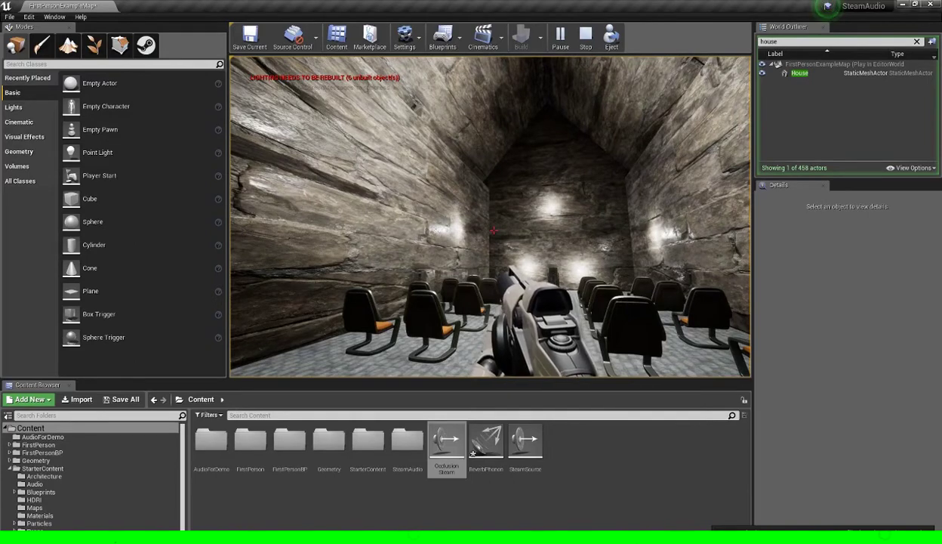
{"action": "key", "text": "w"}
{"action": "key", "text": "w"}
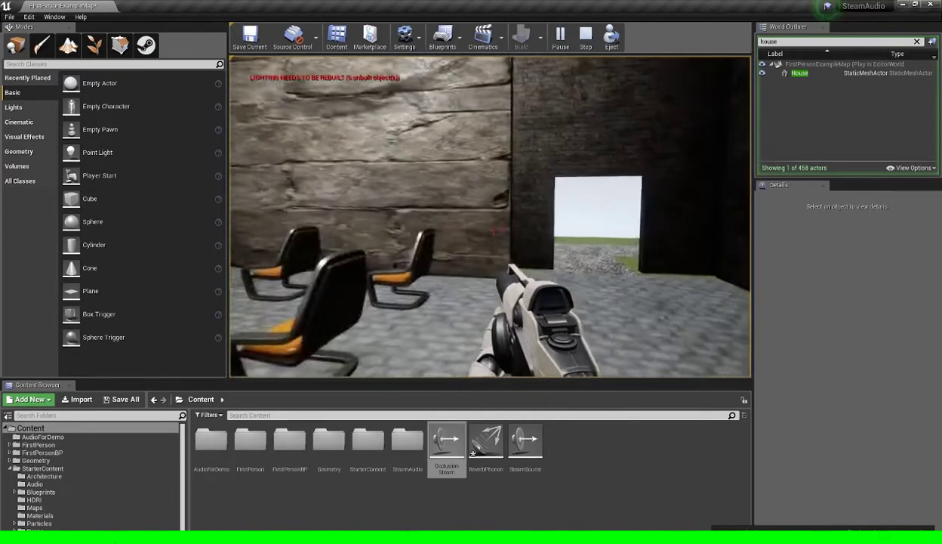
{"action": "key", "text": "w"}
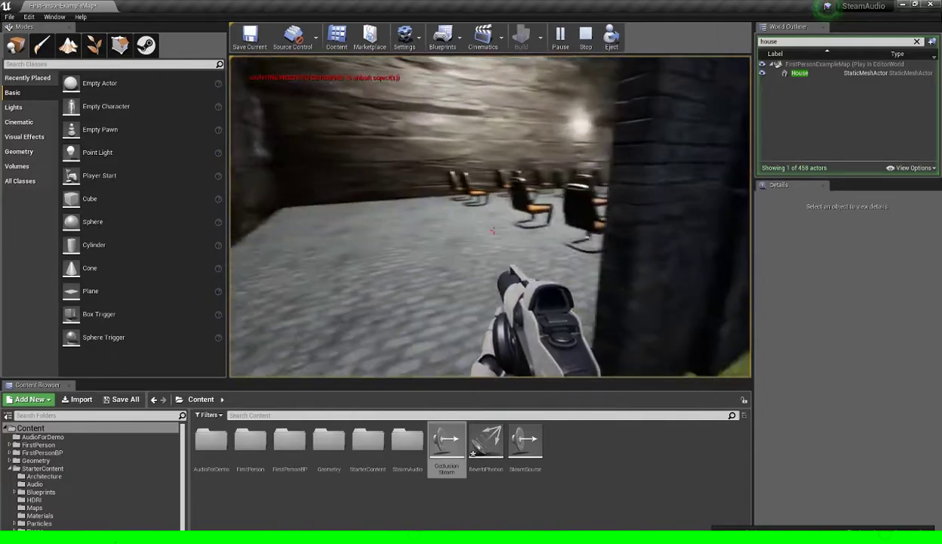
- Step out of the stone building and end the play-test
{"action": "key", "text": "s"}
{"action": "key", "text": "w"}
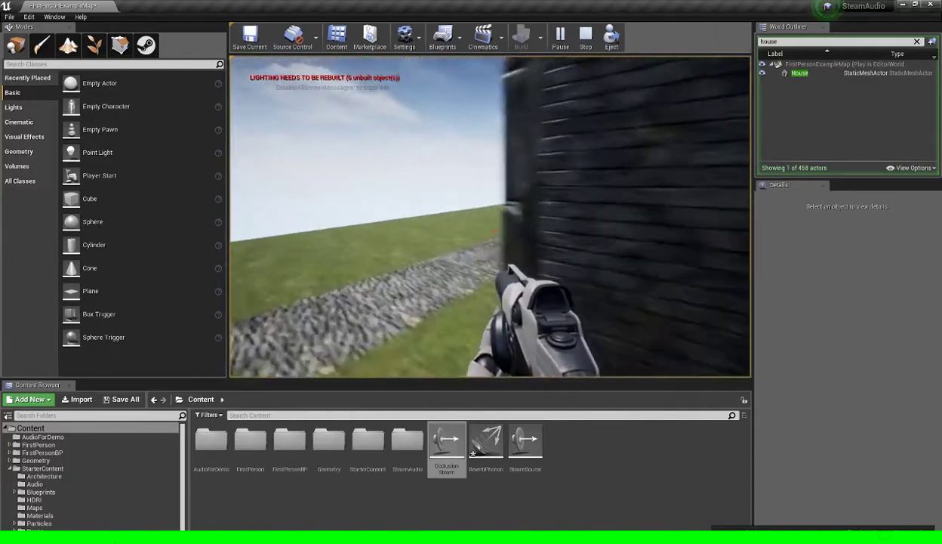
{"action": "key", "text": "Escape"}
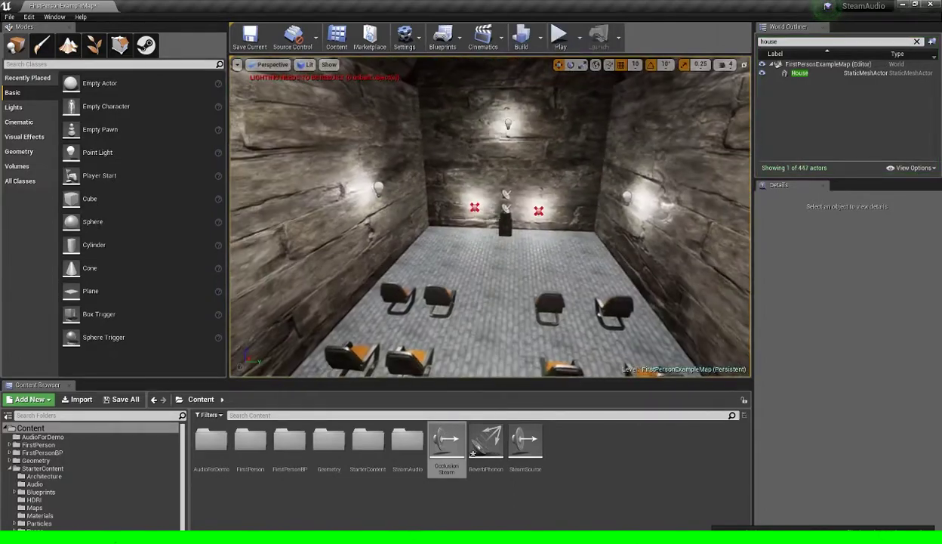
- Find the Church actor with the outliner search "churc" and show its PhononMaterial settings while viewing the stone interior
{"action": "key", "text": "s"}
{"action": "right_click_drag", "start_coordinate": [523, 280], "coordinate": [370, 265]}
{"action": "key", "text": "w"}
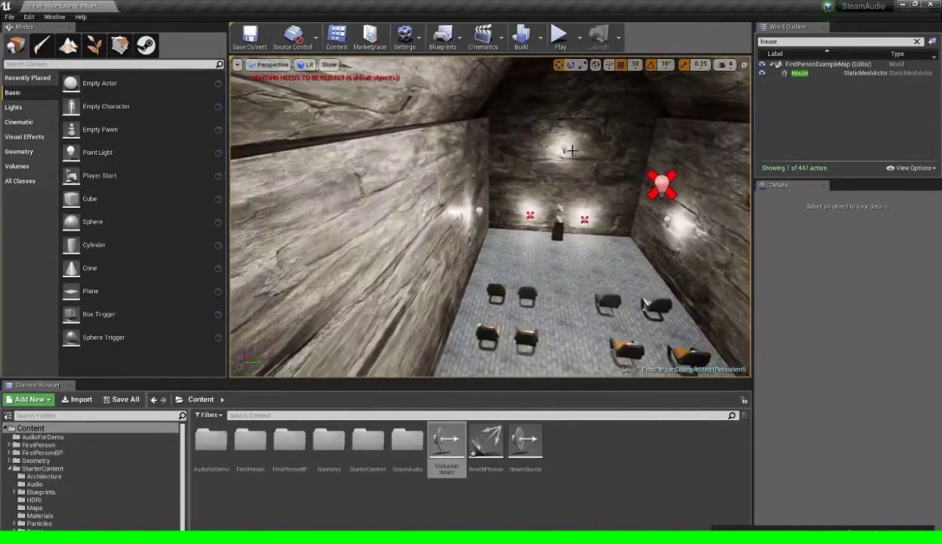
{"action": "left_click", "coordinate": [916, 41]}
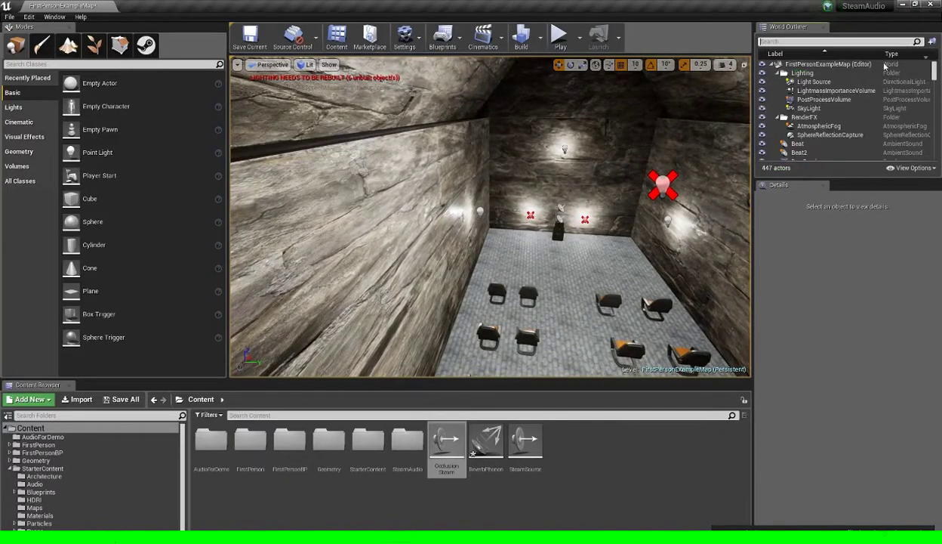
{"action": "scroll", "coordinate": [826, 83], "scroll_direction": "down", "scroll_amount": 5}
{"action": "key", "text": "d"}
{"action": "right_click_drag", "start_coordinate": [498, 226], "coordinate": [521, 221]}
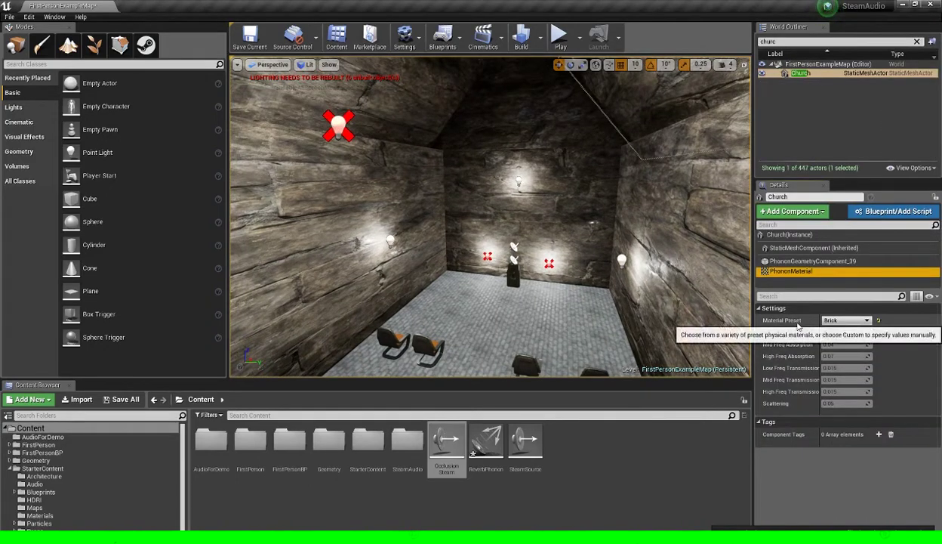
{"action": "right_click_drag", "start_coordinate": [604, 264], "coordinate": [487, 173]}
{"action": "key", "text": "s"}
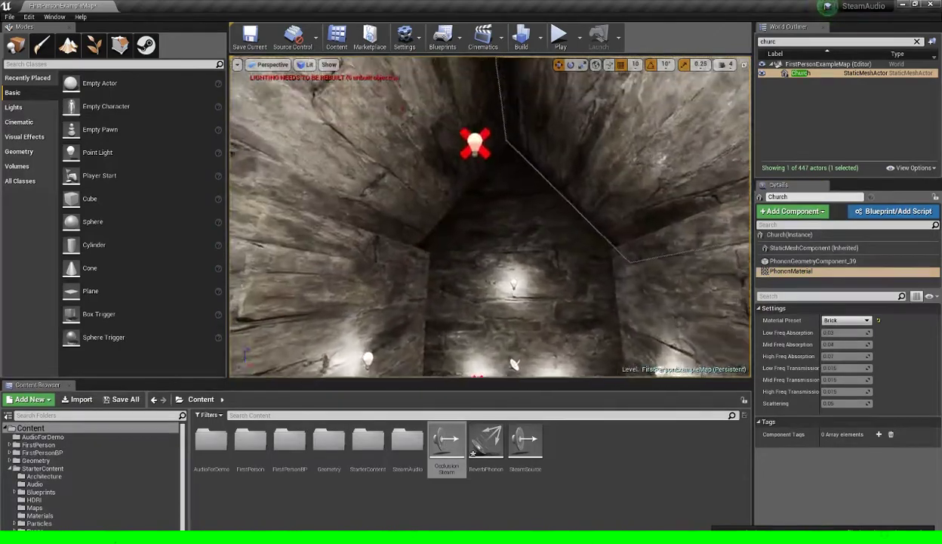
- Go from the stone building into the wooden house and select the Beat2 ambient sound on its speaker
{"action": "right_click_drag", "start_coordinate": [453, 200], "coordinate": [710, 234]}
{"action": "key", "text": "w"}
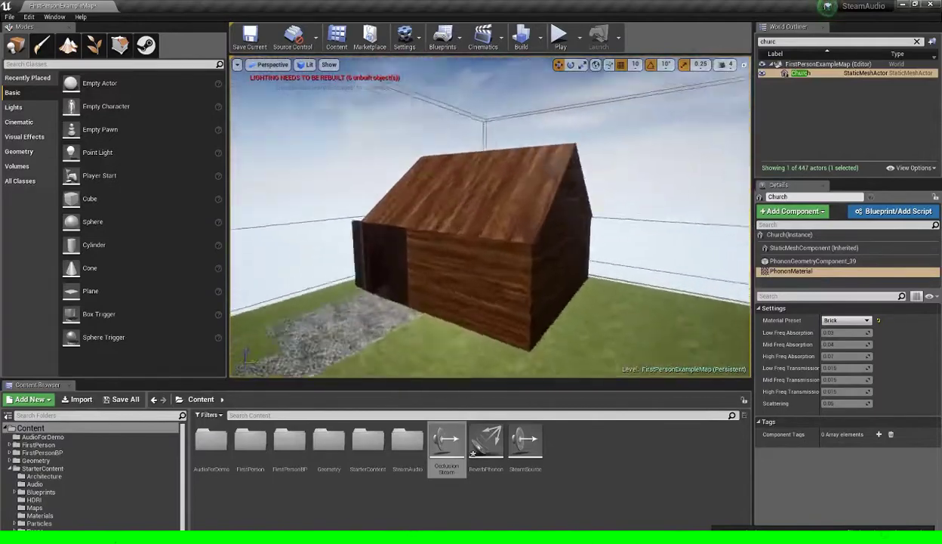
{"action": "right_click_drag", "start_coordinate": [430, 227], "coordinate": [468, 241]}
{"action": "left_click", "coordinate": [491, 256]}
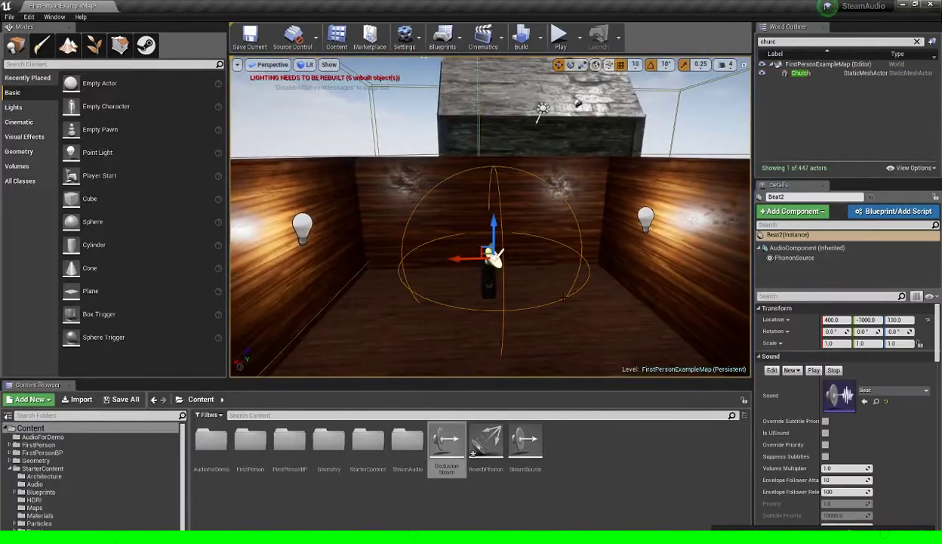
{"action": "key", "text": "w"}
{"action": "right_click_drag", "start_coordinate": [566, 296], "coordinate": [551, 332]}
- Search the outliner for "house", select the House actor and show its PhononMaterial settings
{"action": "left_click", "coordinate": [916, 41]}
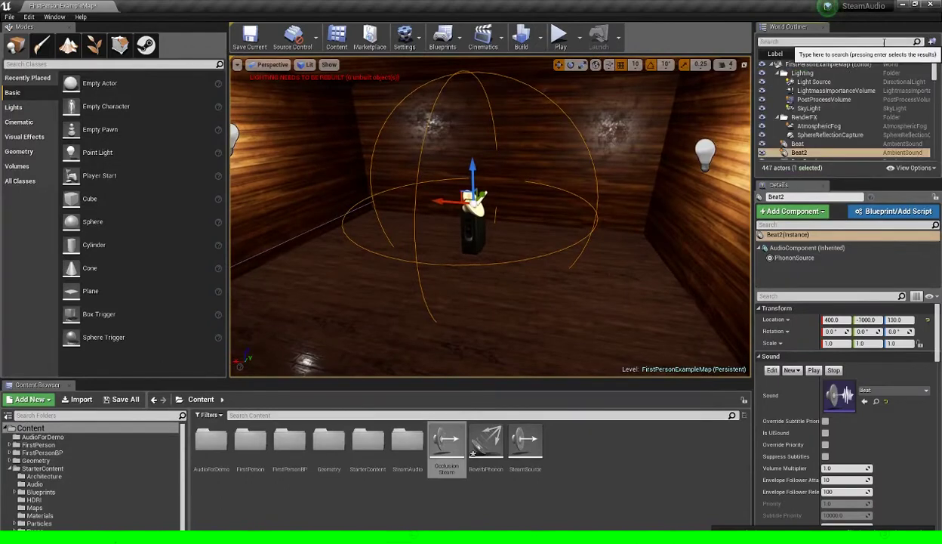
{"action": "type", "text": "house"}
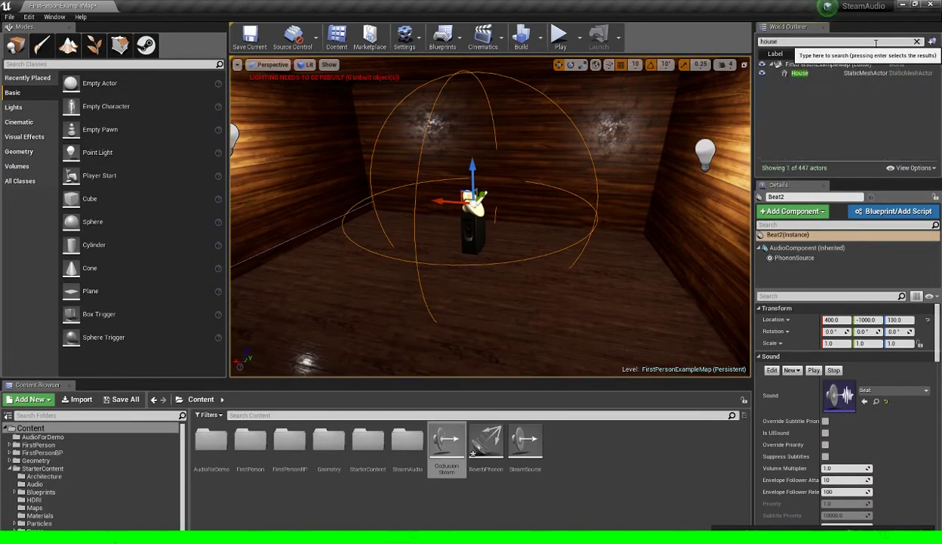
{"action": "key", "text": "Return"}
{"action": "left_click", "coordinate": [809, 272]}
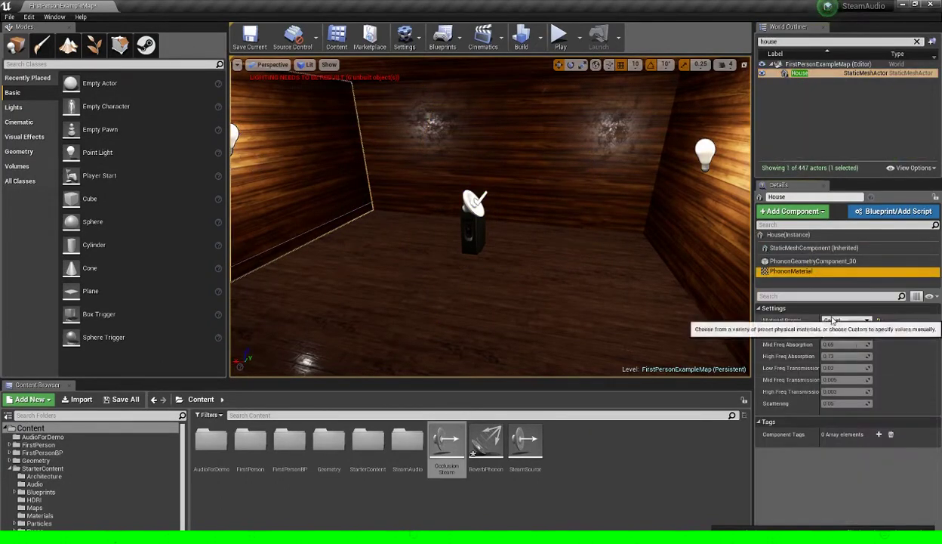
- Look around the wooden room at its walls, then reselect the House actor and its PhononMaterial component
{"action": "right_click_drag", "start_coordinate": [589, 257], "coordinate": [521, 241]}
{"action": "right_click_drag", "start_coordinate": [611, 305], "coordinate": [521, 298]}
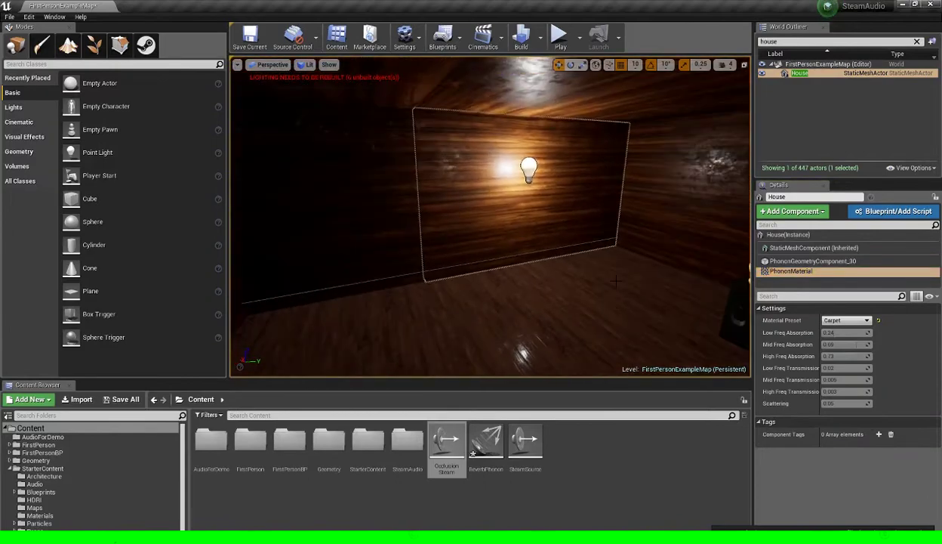
{"action": "right_click_drag", "start_coordinate": [618, 281], "coordinate": [732, 272]}
{"action": "left_click", "coordinate": [501, 250]}
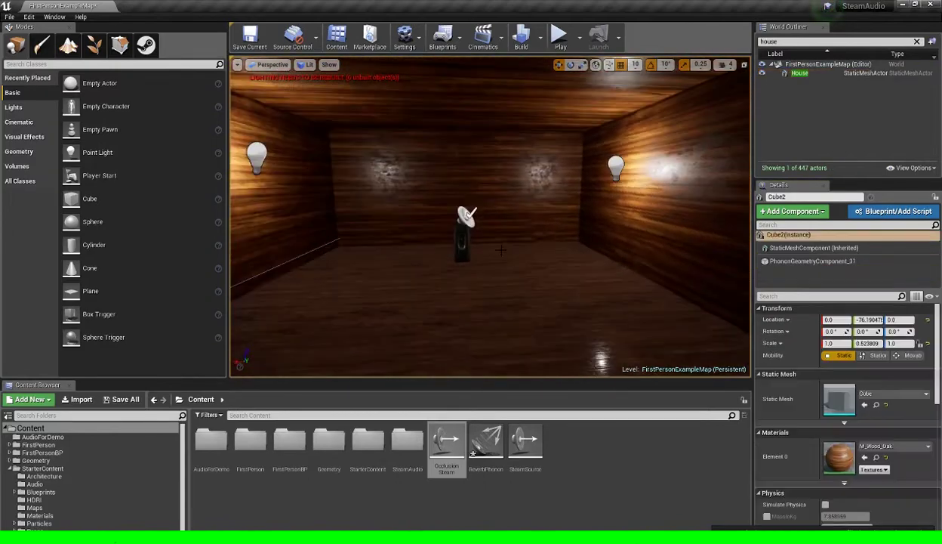
{"action": "right_click_drag", "start_coordinate": [557, 243], "coordinate": [612, 244]}
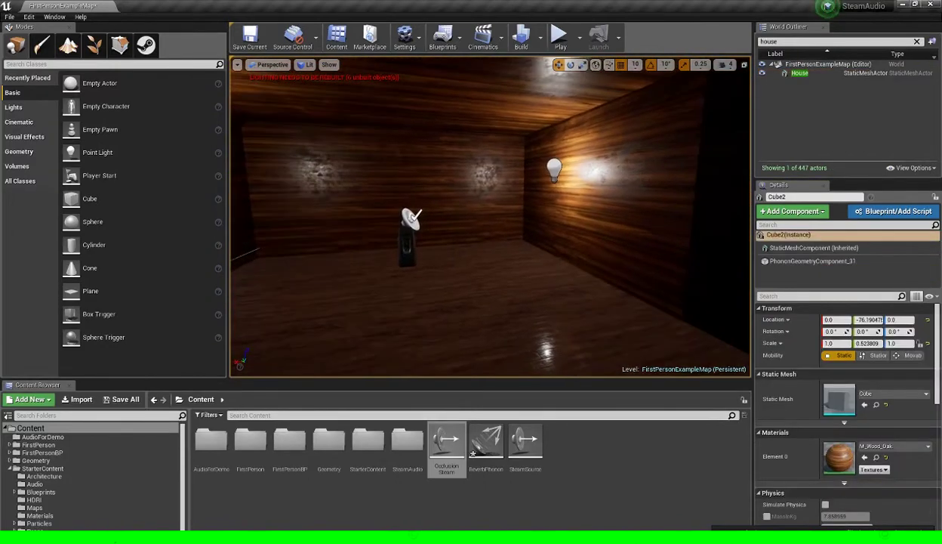
{"action": "left_click", "coordinate": [821, 74]}
{"action": "left_click", "coordinate": [811, 272]}
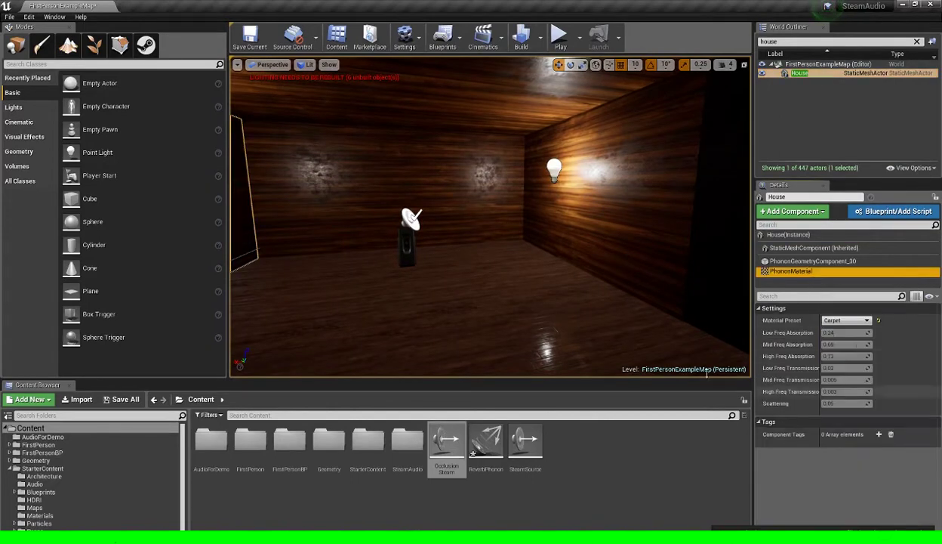
- Examine the wooden house from inside and then from outside across the grass and gravel path
{"action": "mouse_move", "coordinate": [611, 287]}
{"action": "right_mouse_down"}
{"action": "mouse_move", "coordinate": [566, 287]}
{"action": "mouse_move", "coordinate": [610, 287]}
{"action": "right_mouse_up"}
{"action": "key", "text": "w"}
{"action": "key", "text": "s"}
{"action": "key", "text": "w"}
{"action": "right_click_drag", "start_coordinate": [491, 227], "coordinate": [536, 246]}
{"action": "key", "text": "w"}
{"action": "key", "text": "d"}
{"action": "right_click_drag", "start_coordinate": [452, 227], "coordinate": [426, 227]}
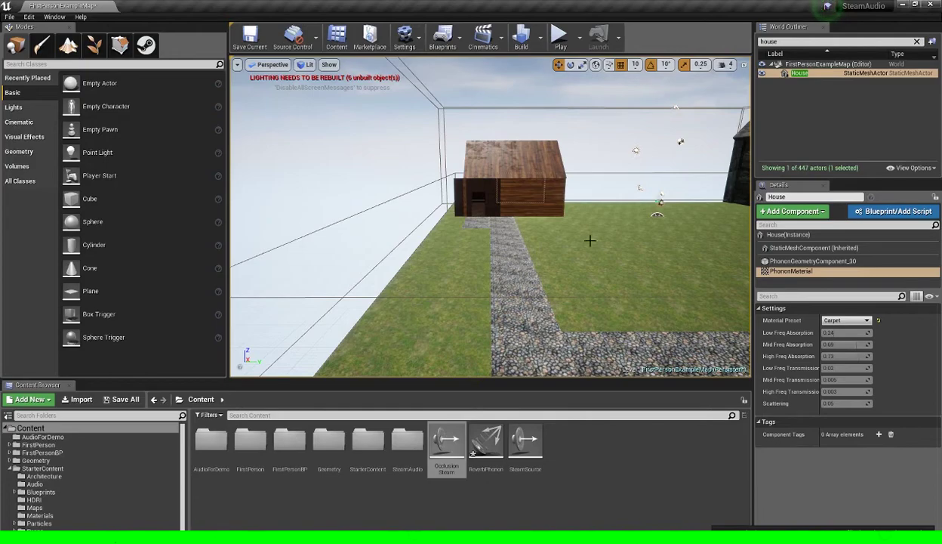
- Examine the stone building's interior walls and exterior, together with the surrounding ground and path
{"action": "key", "text": "w"}
{"action": "right_click_drag", "start_coordinate": [590, 240], "coordinate": [758, 217]}
{"action": "key", "text": "s"}
{"action": "key", "text": "w"}
{"action": "key", "text": "s"}
{"action": "key", "text": "w"}
{"action": "key", "text": "w"}
{"action": "key", "text": "w"}
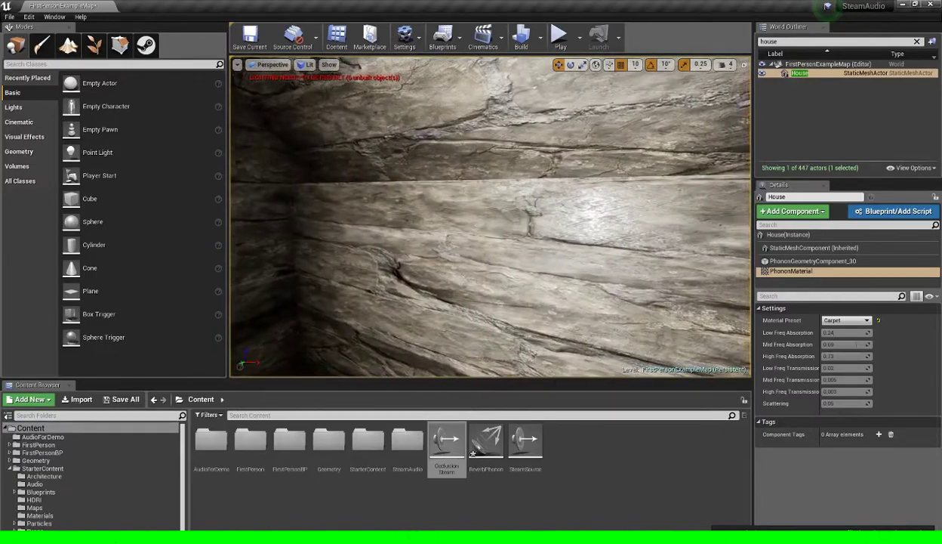
{"action": "right_click_drag", "start_coordinate": [444, 216], "coordinate": [425, 216]}
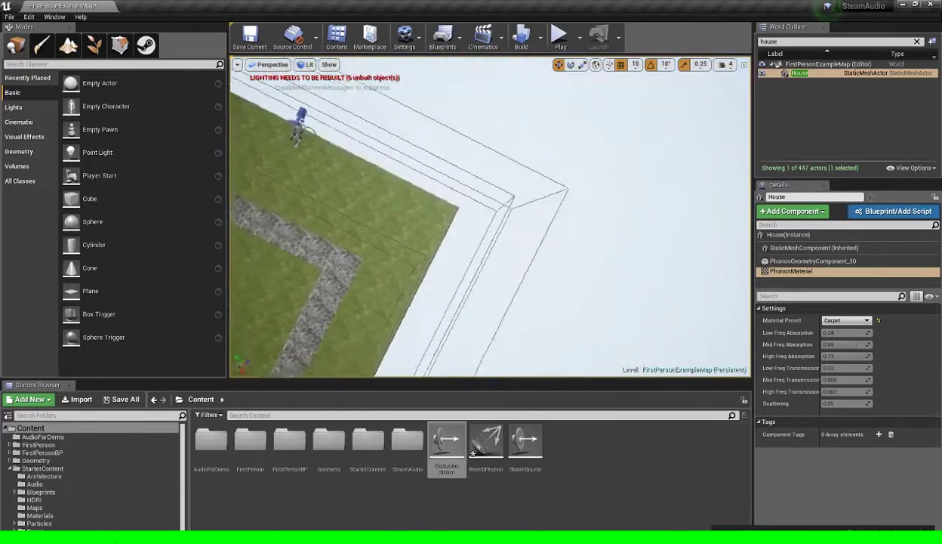
{"action": "right_click_drag", "start_coordinate": [491, 216], "coordinate": [524, 170]}
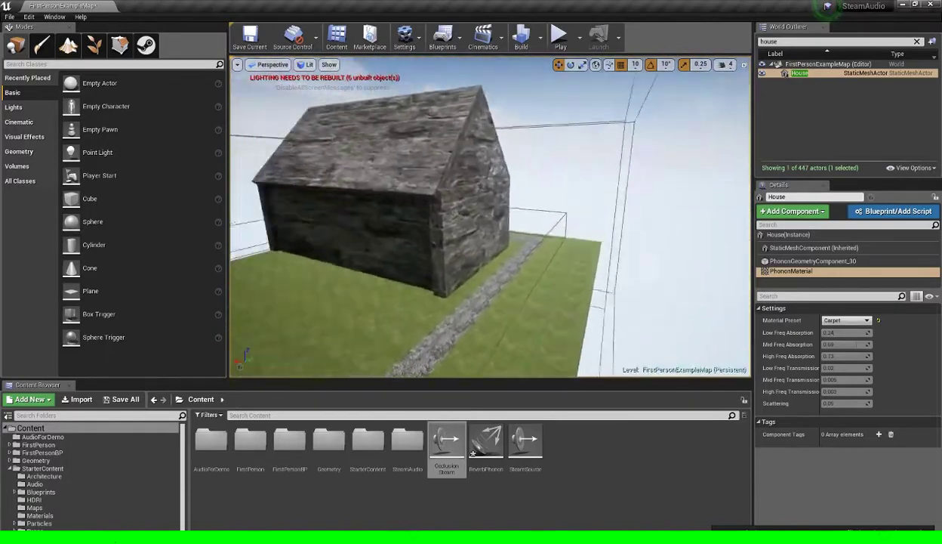
{"action": "right_click_drag", "start_coordinate": [392, 216], "coordinate": [381, 215]}
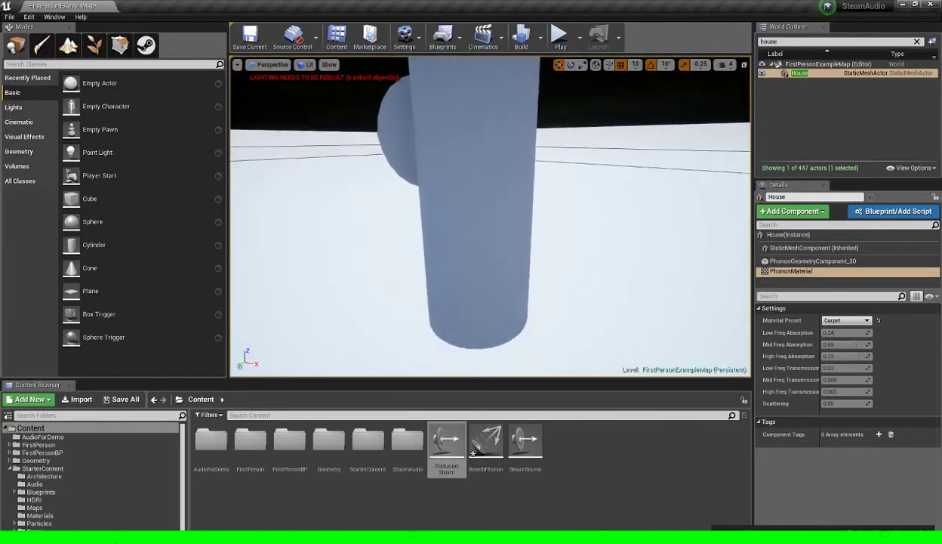
- Raise the cylinder below the ground to a Z location of about 150 and its cone to Z 230, above the grass
{"action": "left_click", "coordinate": [515, 151]}
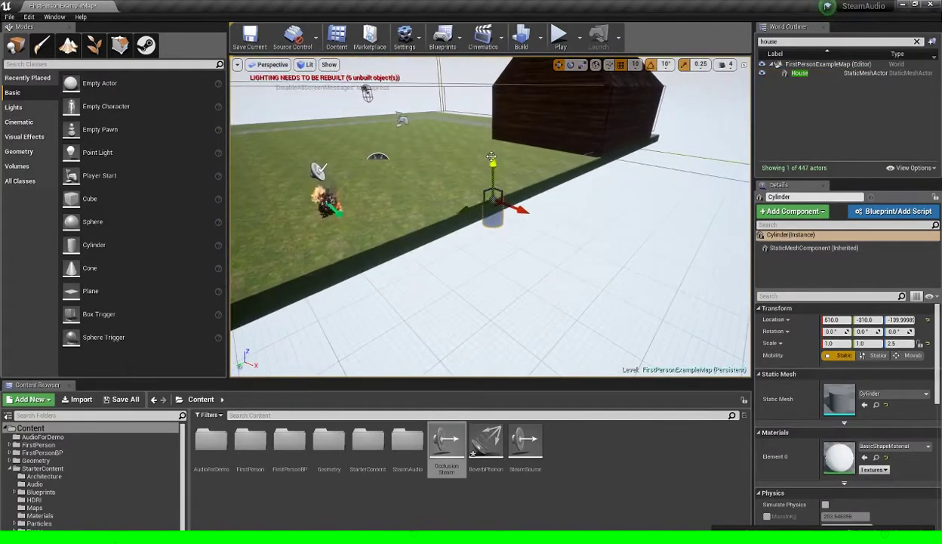
{"action": "left_click_drag", "start_coordinate": [491, 156], "coordinate": [492, 92]}
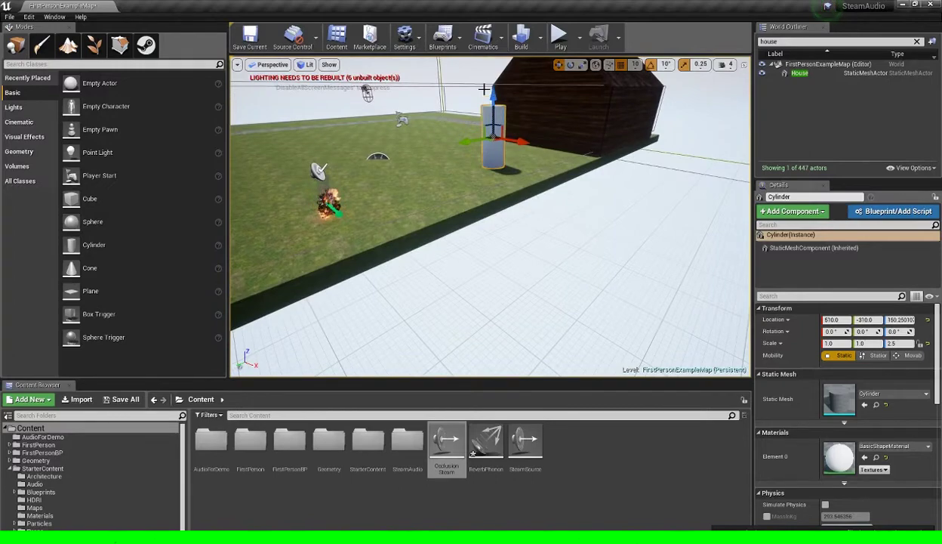
{"action": "left_click", "coordinate": [514, 143]}
{"action": "right_click_drag", "start_coordinate": [515, 143], "coordinate": [539, 196]}
{"action": "left_click_drag", "start_coordinate": [478, 133], "coordinate": [480, 62]}
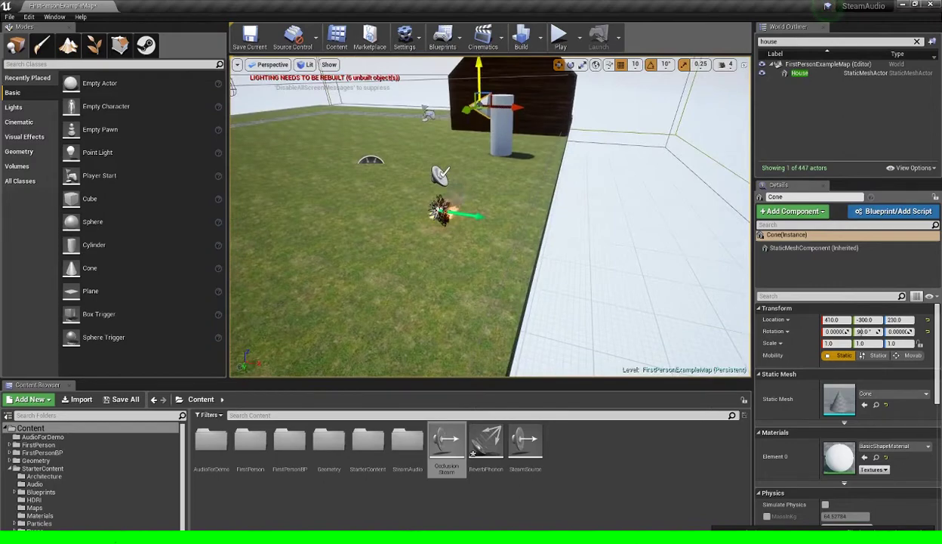
- Look inside the wooden house at the Beat2 sound source, then return to the cylinder and cone outside
{"action": "key", "text": "w"}
{"action": "right_click_drag", "start_coordinate": [480, 106], "coordinate": [649, 87]}
{"action": "left_click", "coordinate": [559, 220]}
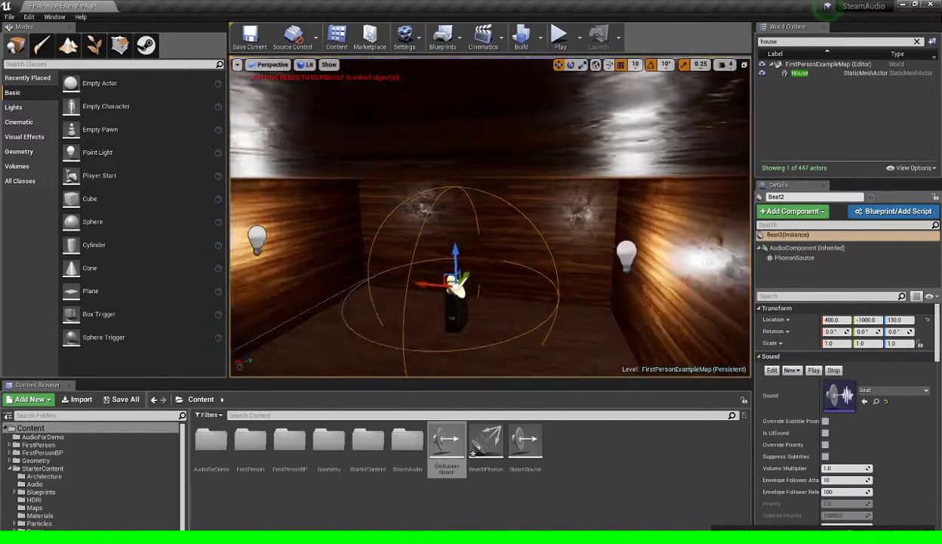
{"action": "right_click_drag", "start_coordinate": [490, 216], "coordinate": [521, 290]}
{"action": "key", "text": "s"}
{"action": "key", "text": "w"}
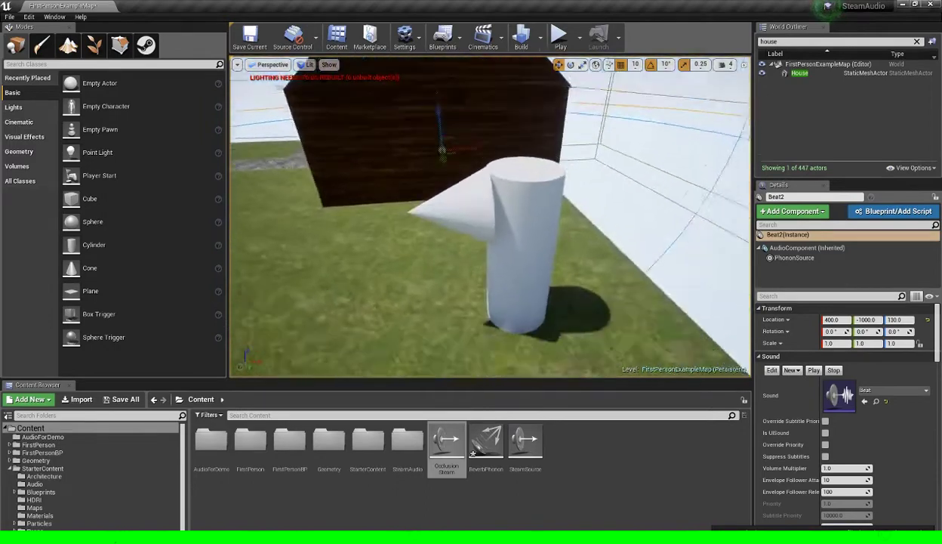
- Reselect the cone, rotate it to about 154.6°, 90° and -15.4°, and shift it to X 420 against the cylinder
{"action": "right_click_drag", "start_coordinate": [517, 227], "coordinate": [449, 211]}
{"action": "left_click", "coordinate": [514, 249]}
{"action": "left_click", "coordinate": [464, 195]}
{"action": "key", "text": "d"}
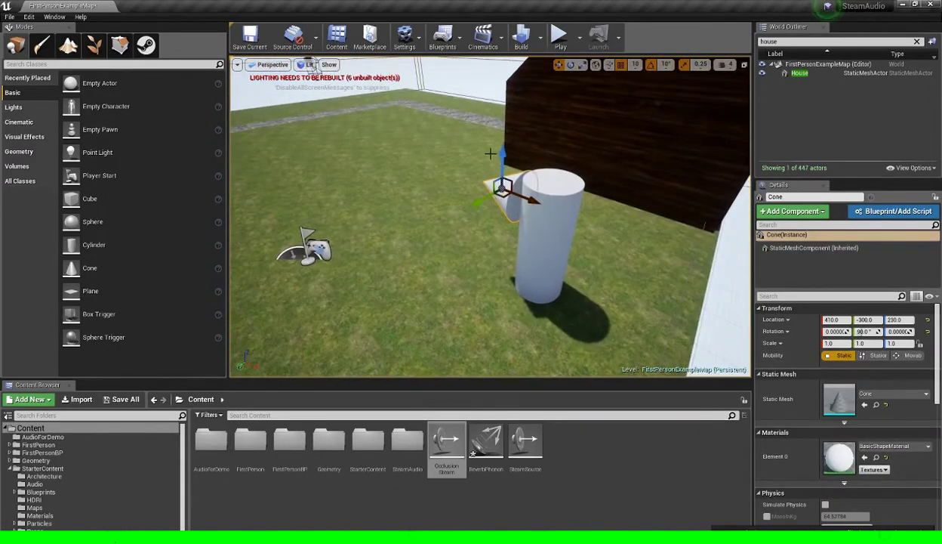
{"action": "right_click_drag", "start_coordinate": [615, 223], "coordinate": [504, 251]}
{"action": "key", "text": "r"}
{"action": "key", "text": "w"}
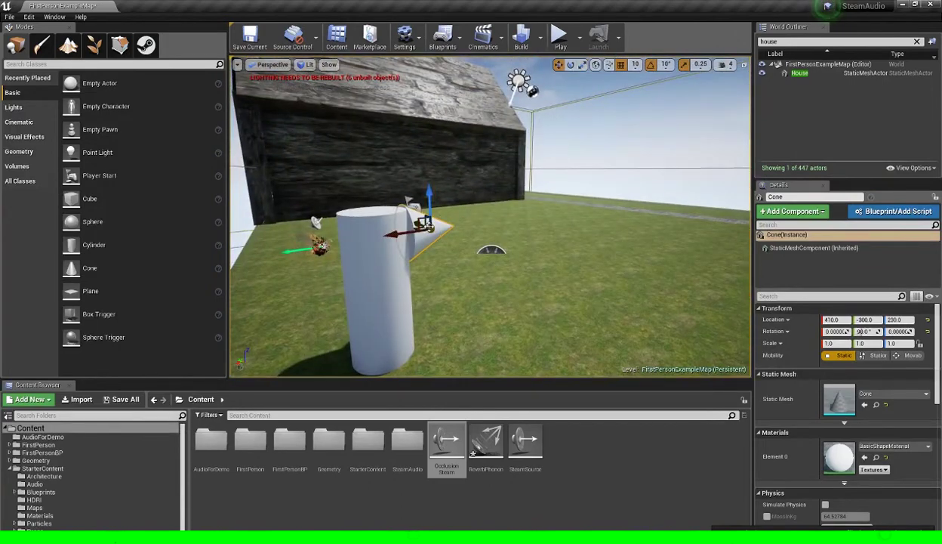
{"action": "key", "text": "e"}
{"action": "left_click_drag", "start_coordinate": [407, 243], "coordinate": [475, 242]}
{"action": "mouse_move", "coordinate": [412, 234]}
{"action": "left_mouse_down"}
{"action": "mouse_move", "coordinate": [574, 238]}
{"action": "mouse_move", "coordinate": [422, 226]}
{"action": "left_mouse_up"}
{"action": "right_click_drag", "start_coordinate": [491, 227], "coordinate": [521, 243]}
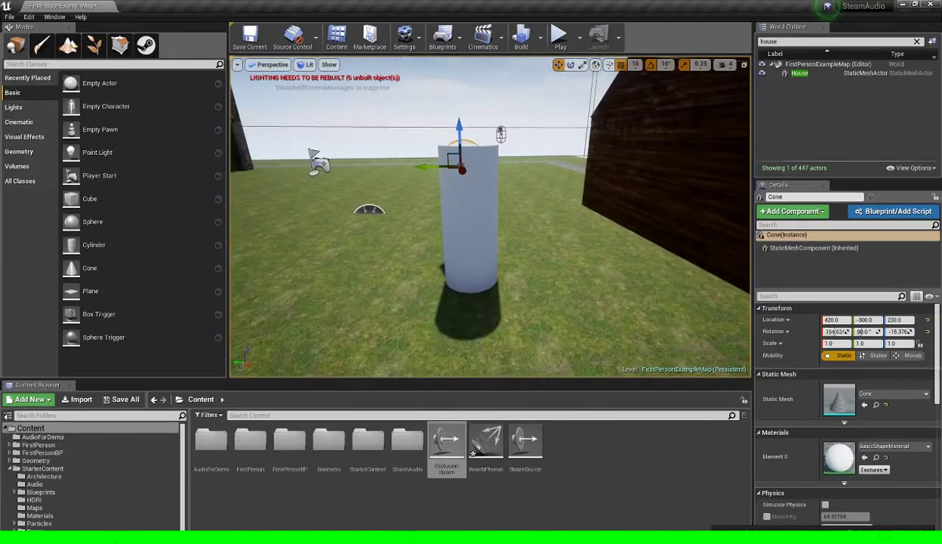
- View the cylinder and cone from the opposite side and from a distance between the two buildings
{"action": "left_click", "coordinate": [483, 354]}
{"action": "right_click_drag", "start_coordinate": [483, 353], "coordinate": [581, 348]}
{"action": "key", "text": "f"}
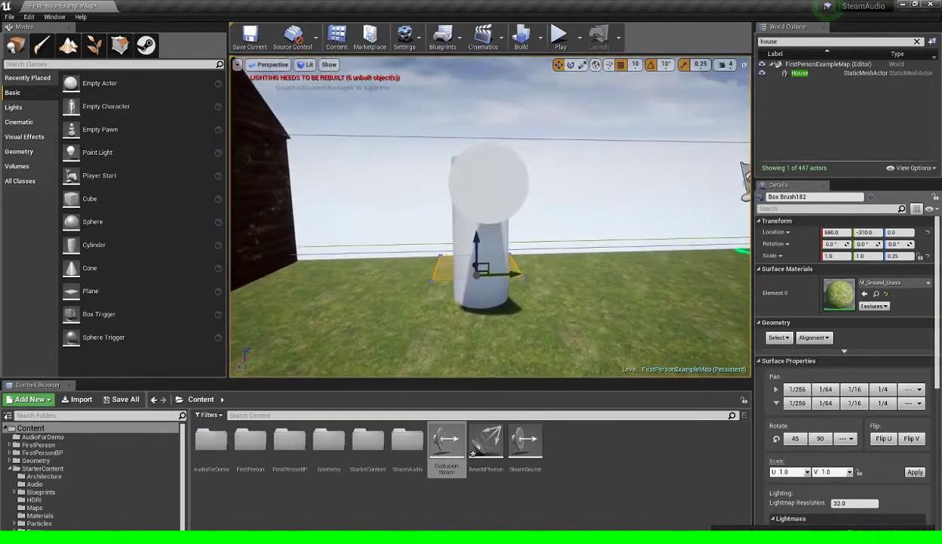
{"action": "mouse_move", "coordinate": [491, 227]}
{"action": "right_mouse_down"}
{"action": "mouse_move", "coordinate": [495, 245]}
{"action": "mouse_move", "coordinate": [479, 280]}
{"action": "mouse_move", "coordinate": [475, 236]}
{"action": "mouse_move", "coordinate": [403, 236]}
{"action": "mouse_move", "coordinate": [385, 248]}
{"action": "mouse_move", "coordinate": [400, 239]}
{"action": "mouse_move", "coordinate": [408, 264]}
{"action": "mouse_move", "coordinate": [469, 205]}
{"action": "right_mouse_up"}
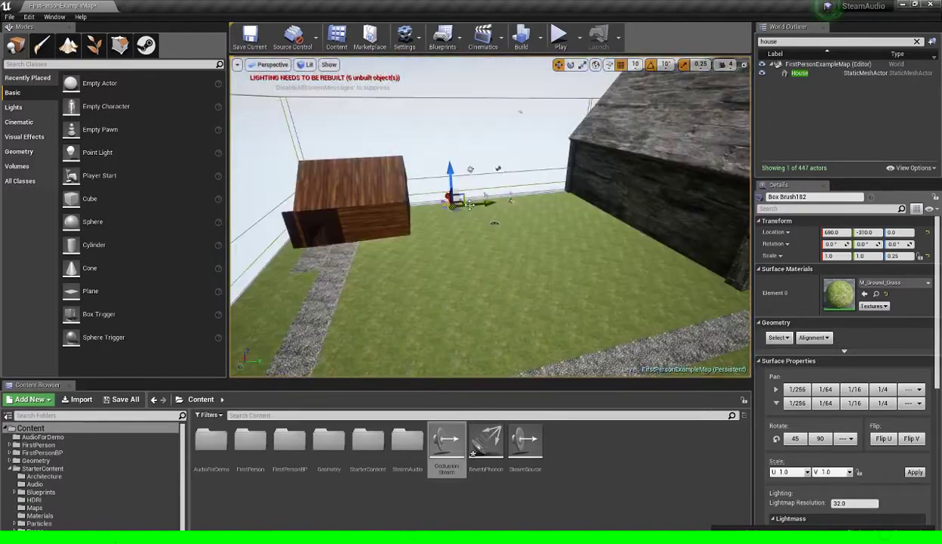
{"action": "left_click", "coordinate": [459, 144]}
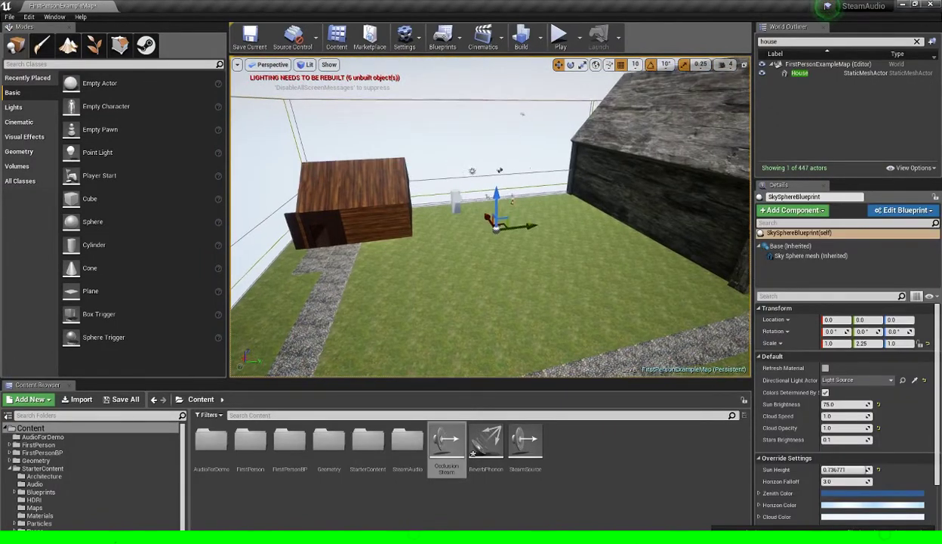